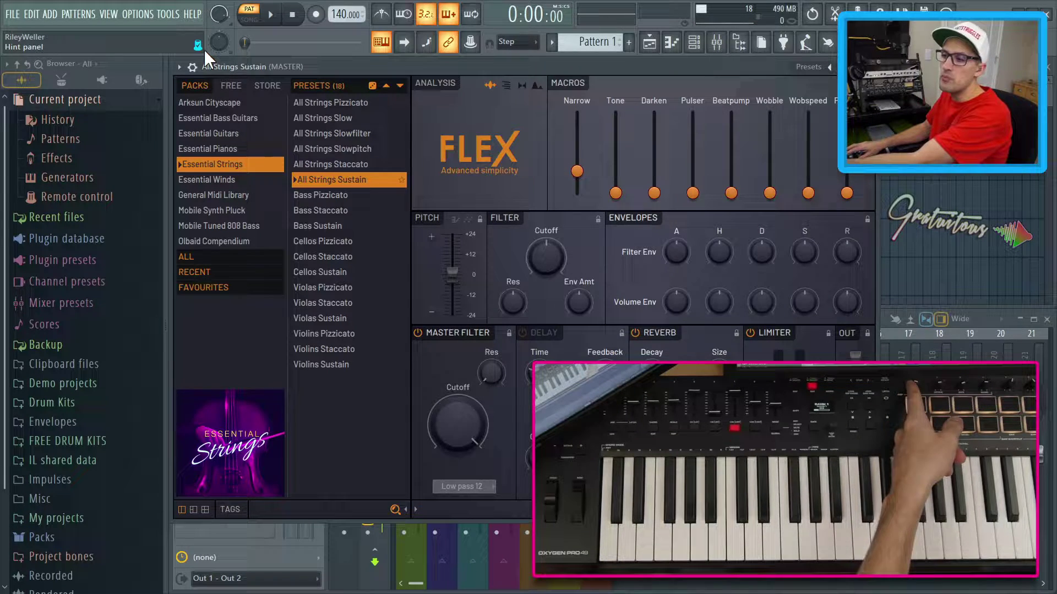
Link the All Strings Sustain channel volume knob to a MIDI keyboard controller.
left_click(903, 339)
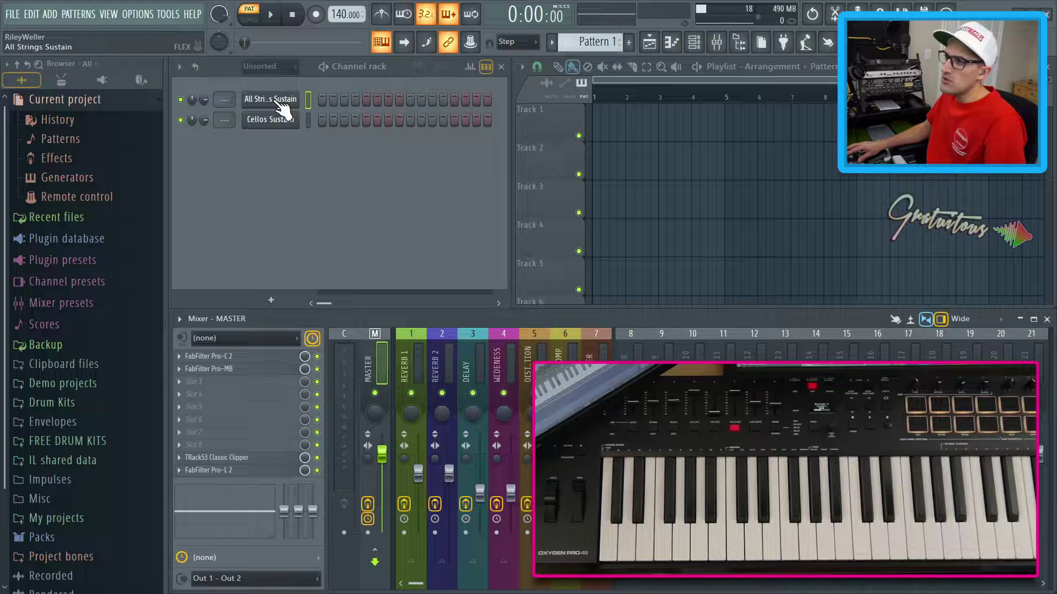
right_click(199, 97)
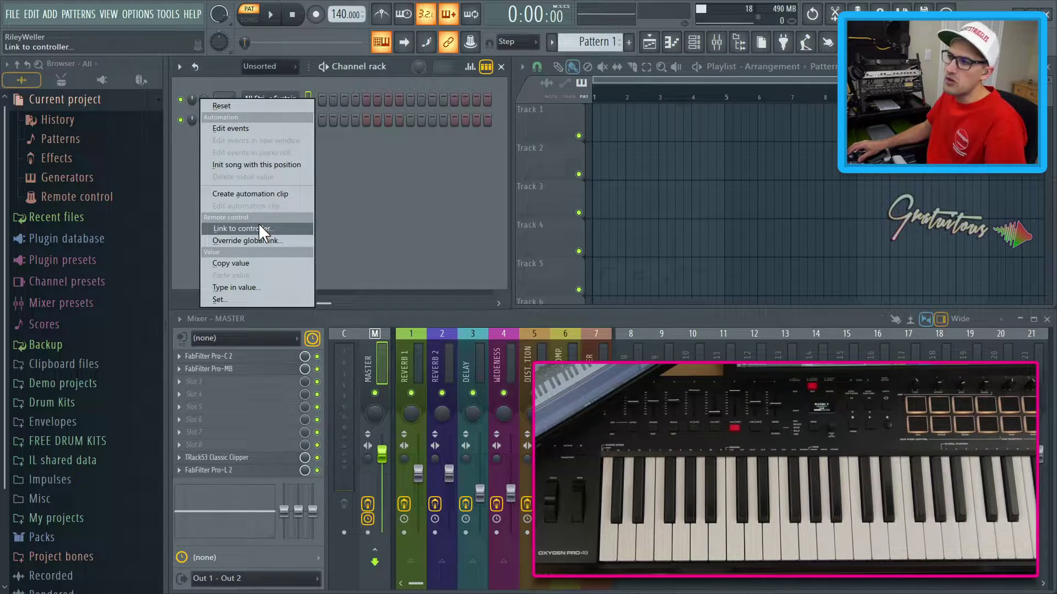
left_click(258, 226)
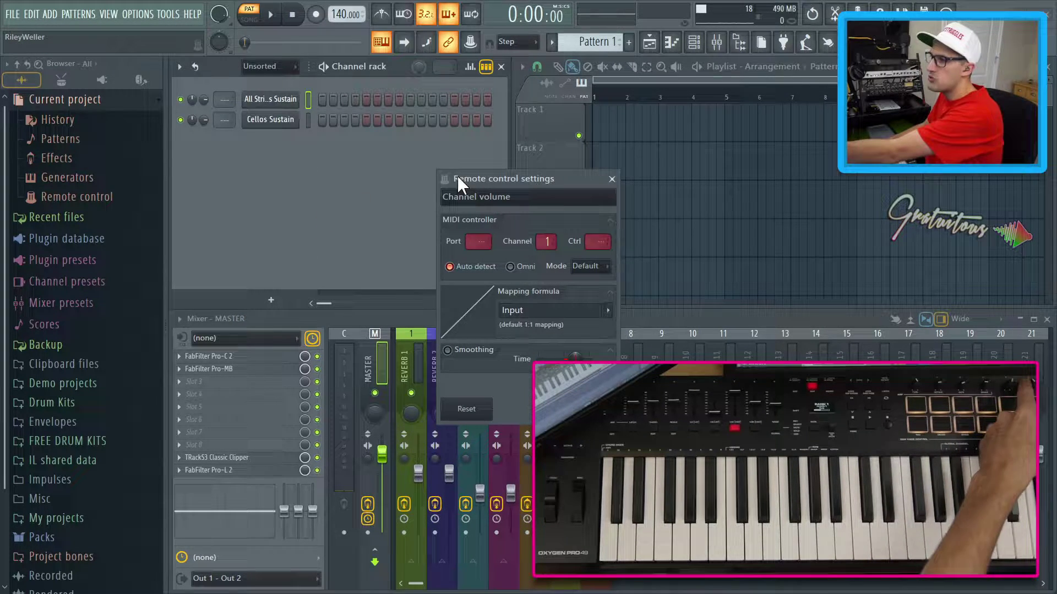
left_click_drag(457, 175, 448, 130)
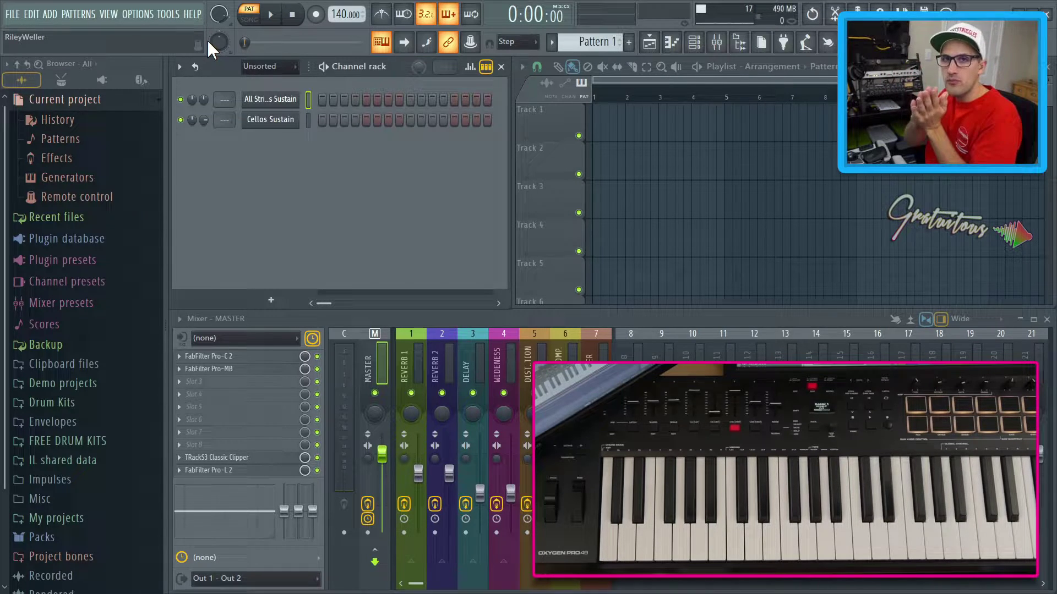
Open Flex for All Strings Sustain beside the mixer, then close it.
left_click(265, 98)
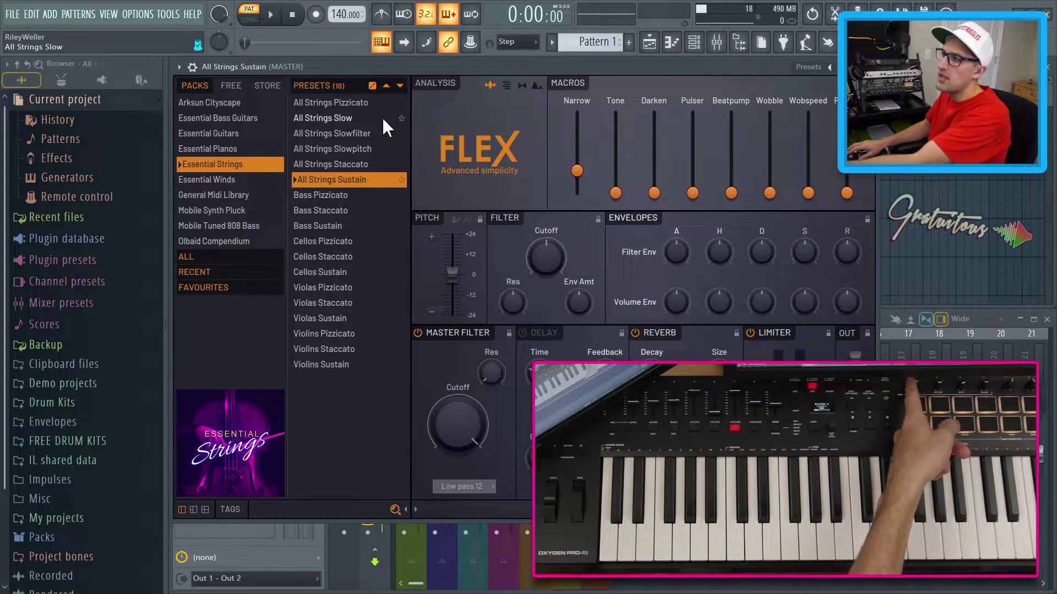
key("F9")
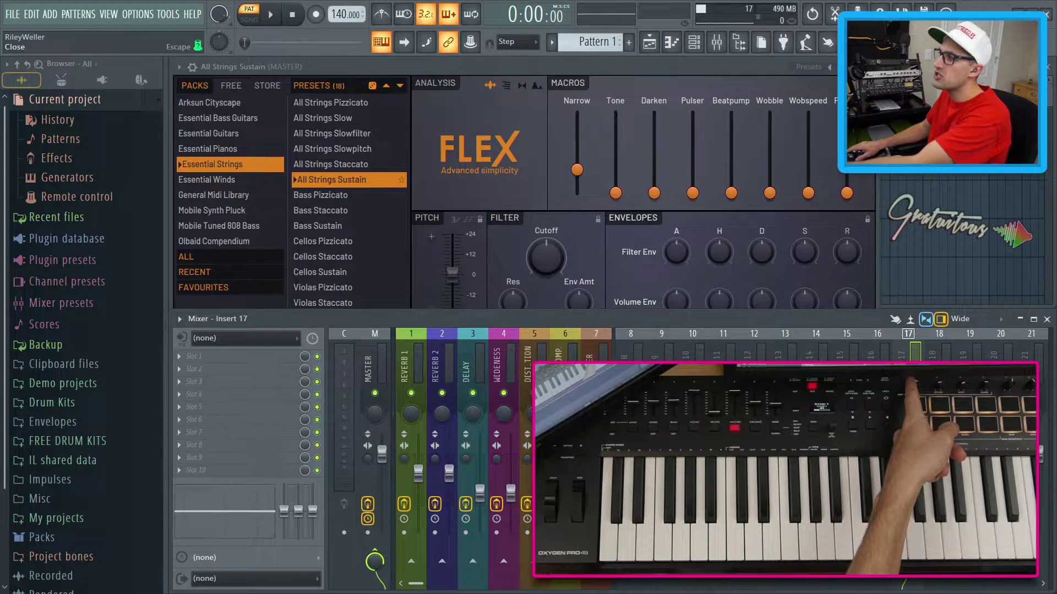
key("Escape")
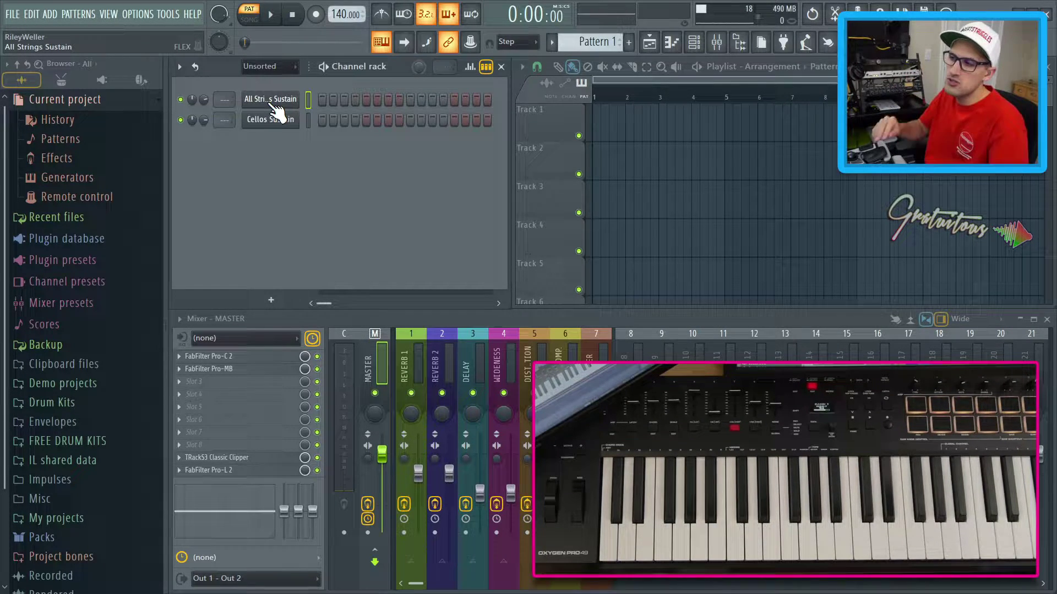
right_click(204, 101)
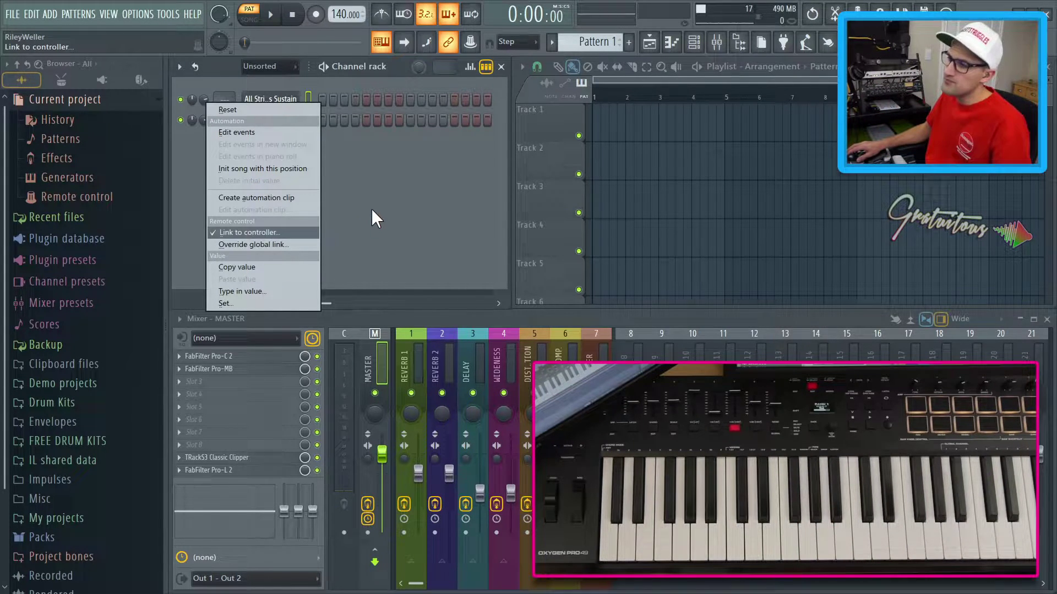
left_click(285, 245)
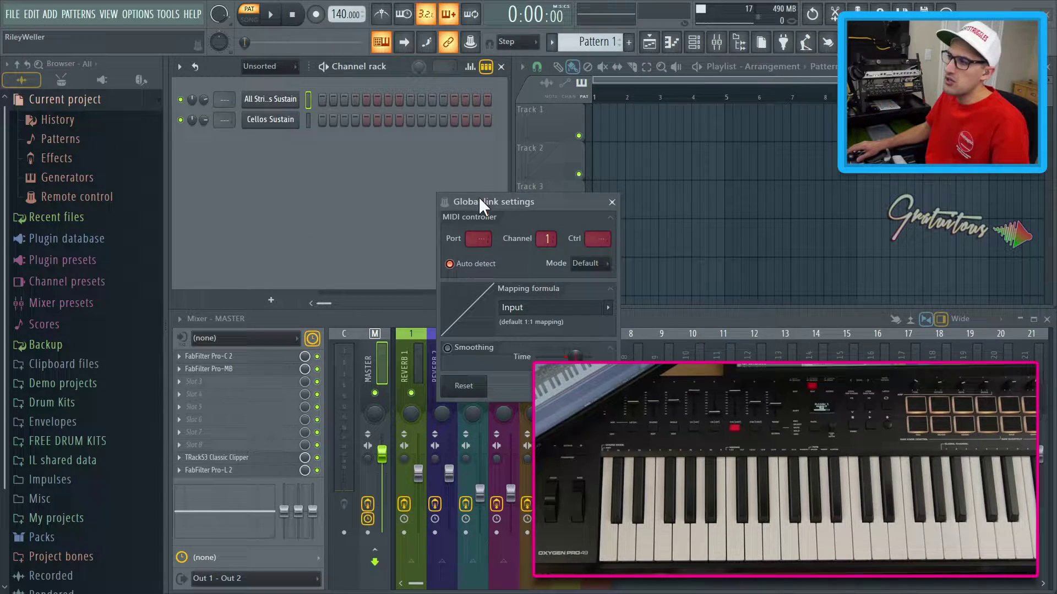
left_click_drag(478, 196, 252, 156)
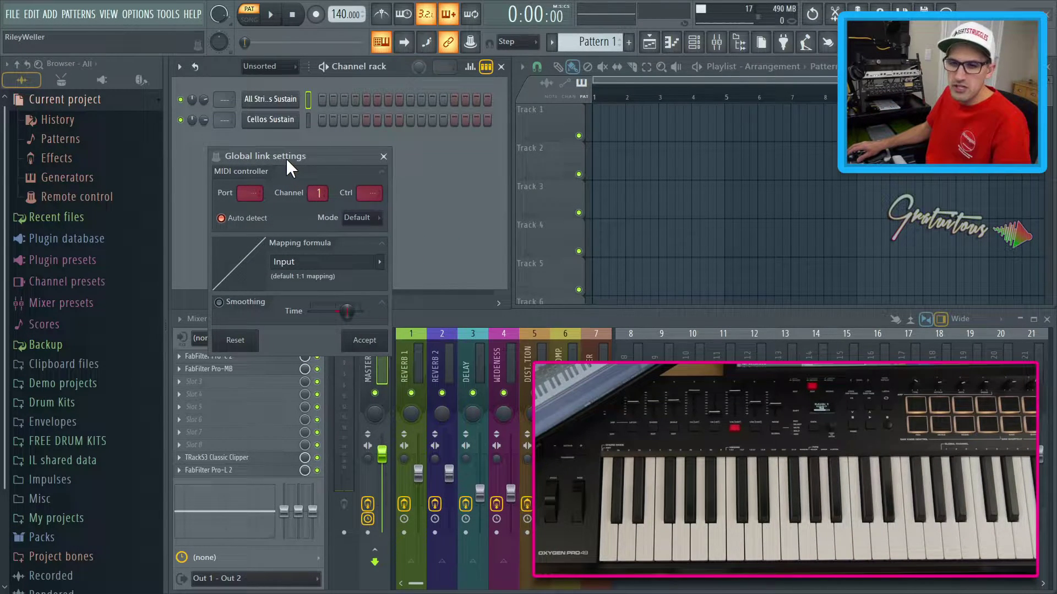
key("Escape")
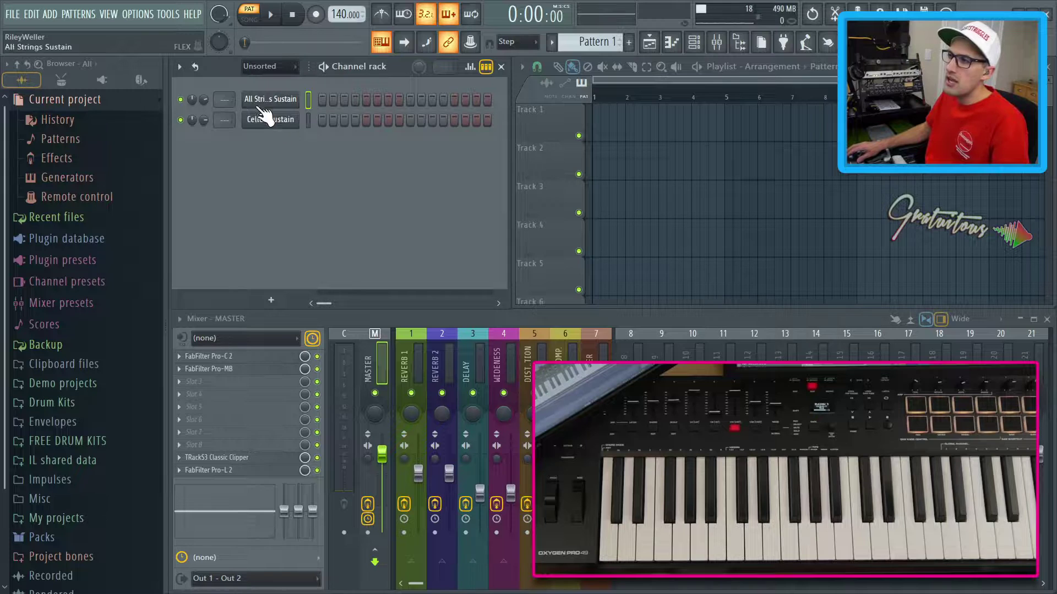
right_click(193, 100)
left_click(264, 227)
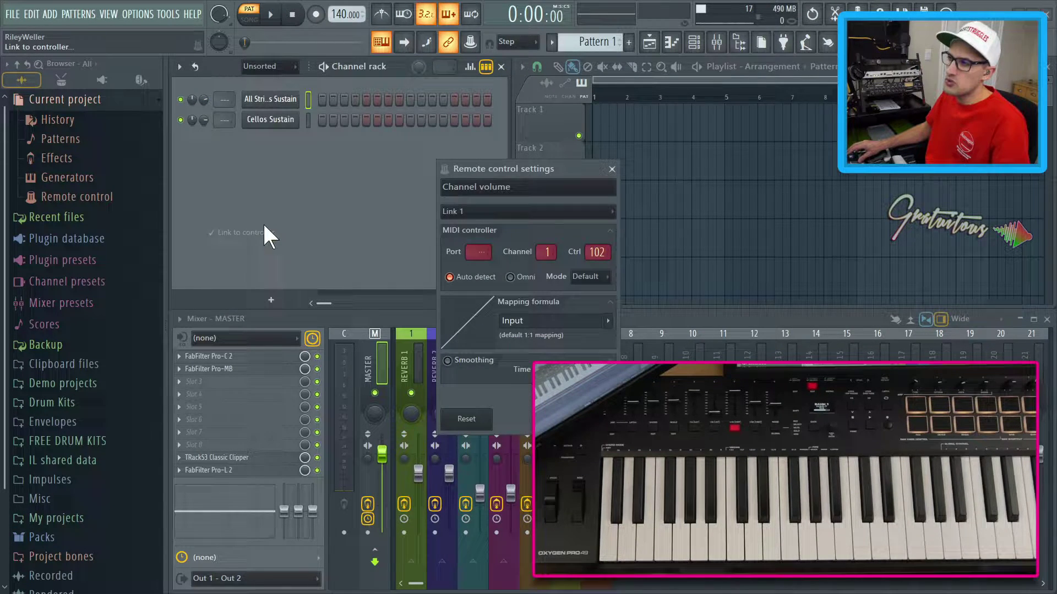
left_click_drag(501, 169, 276, 147)
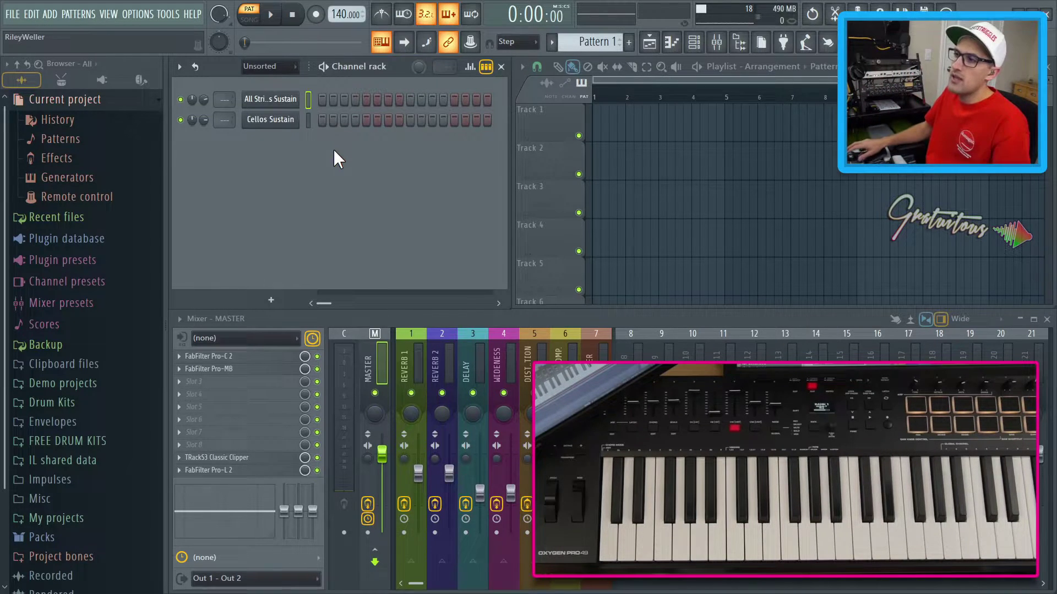
With Multilink to controllers on in Flex, nudge the Narrow and Pulser macros, then close Flex.
left_click(278, 100)
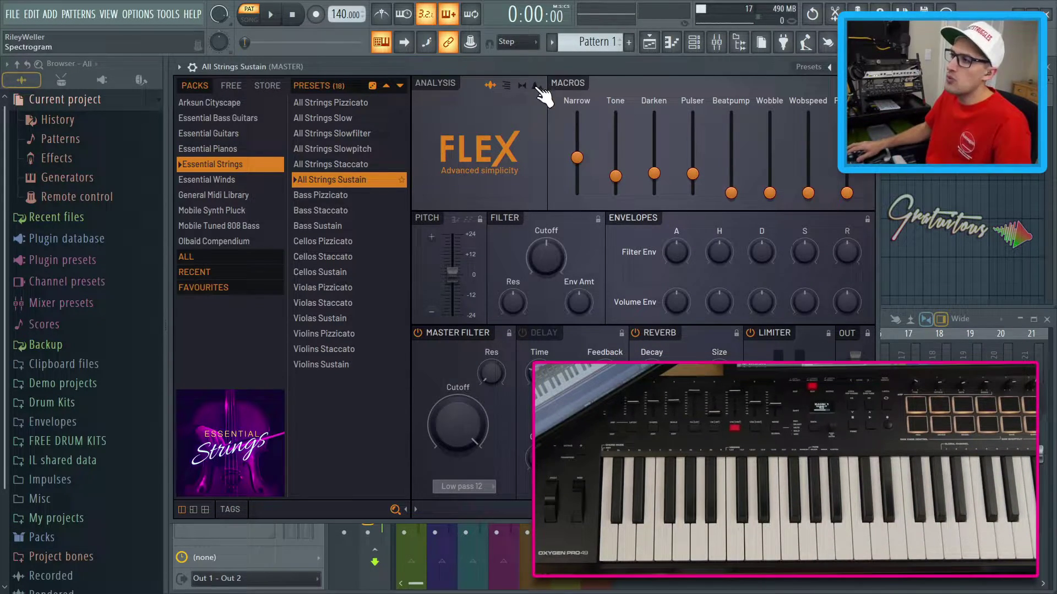
left_click(472, 43)
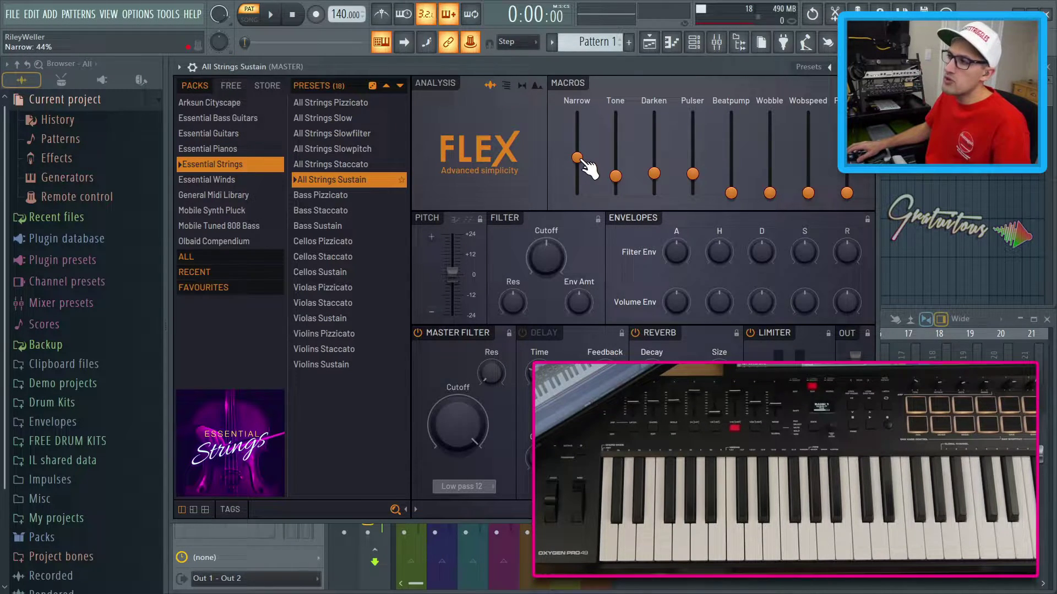
left_click_drag(584, 161, 617, 168)
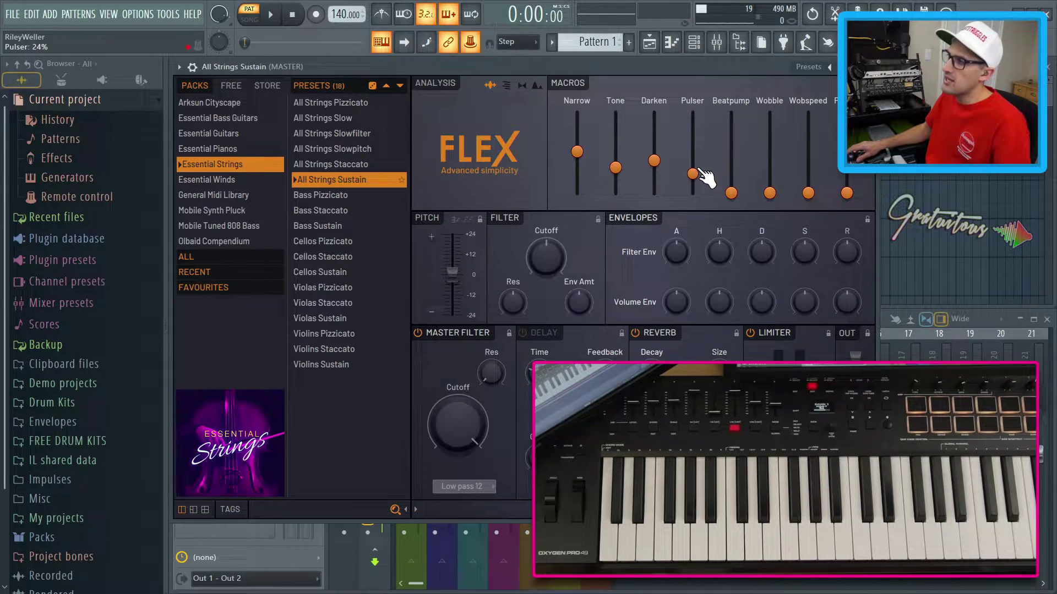
left_click_drag(693, 174, 732, 186)
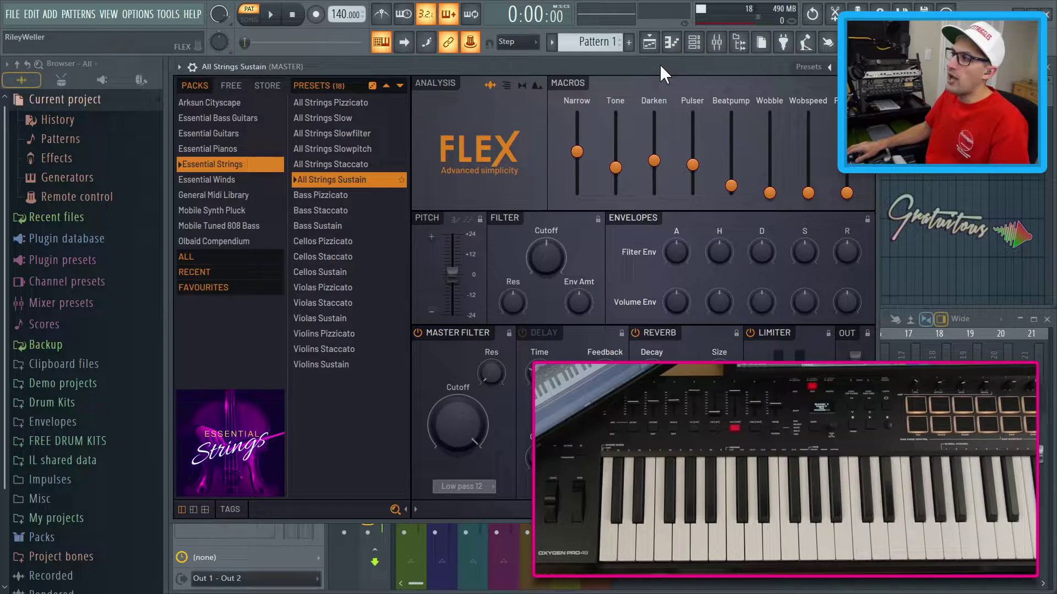
key("Escape")
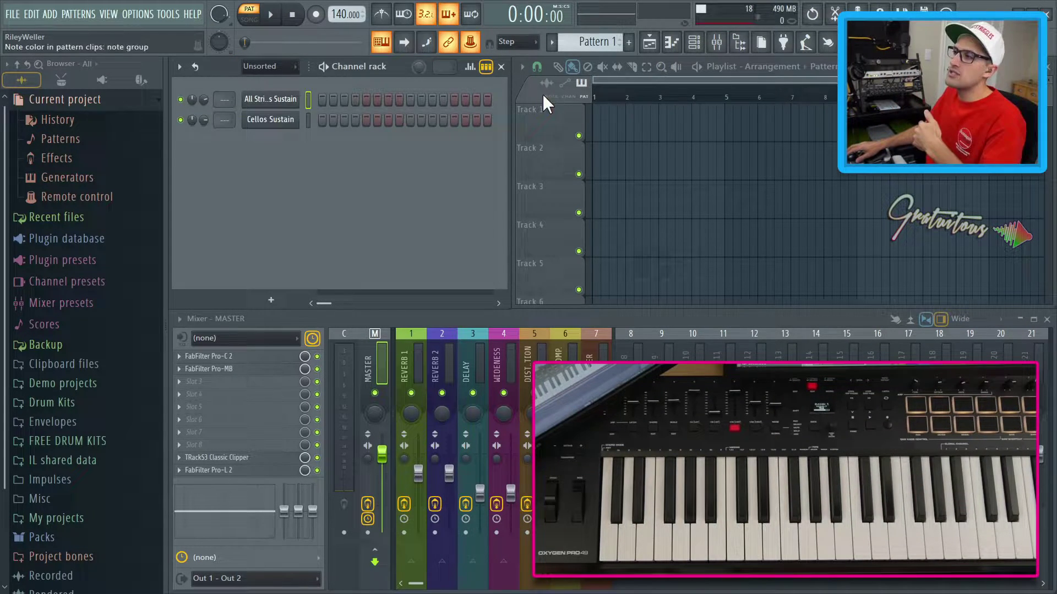
Close Flex, open Pro-C 2 on the master track moved up-left, and show Tone's link settings.
left_click(278, 100)
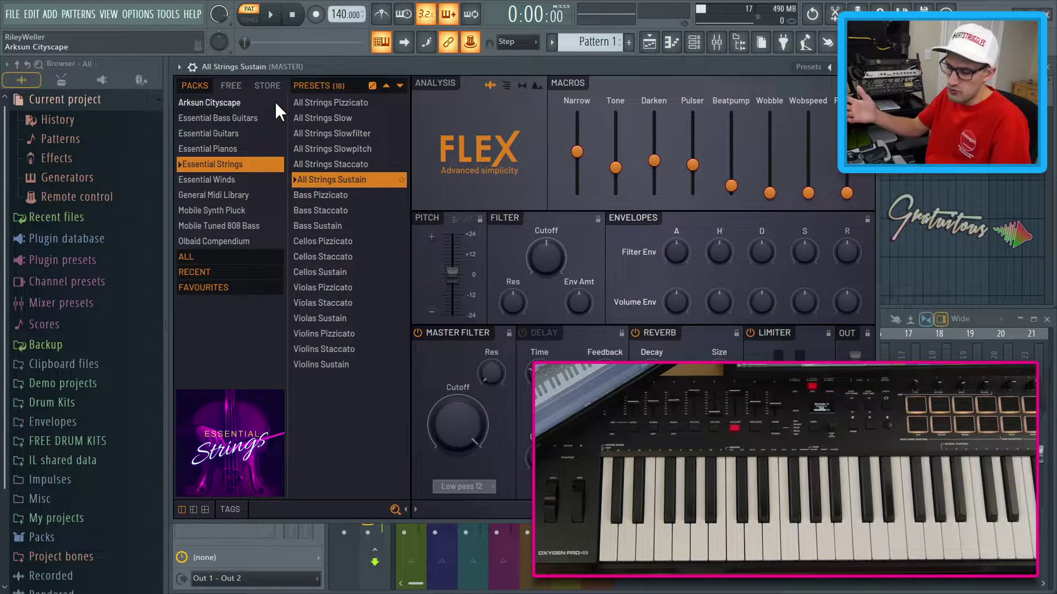
key("Escape")
left_click(255, 356)
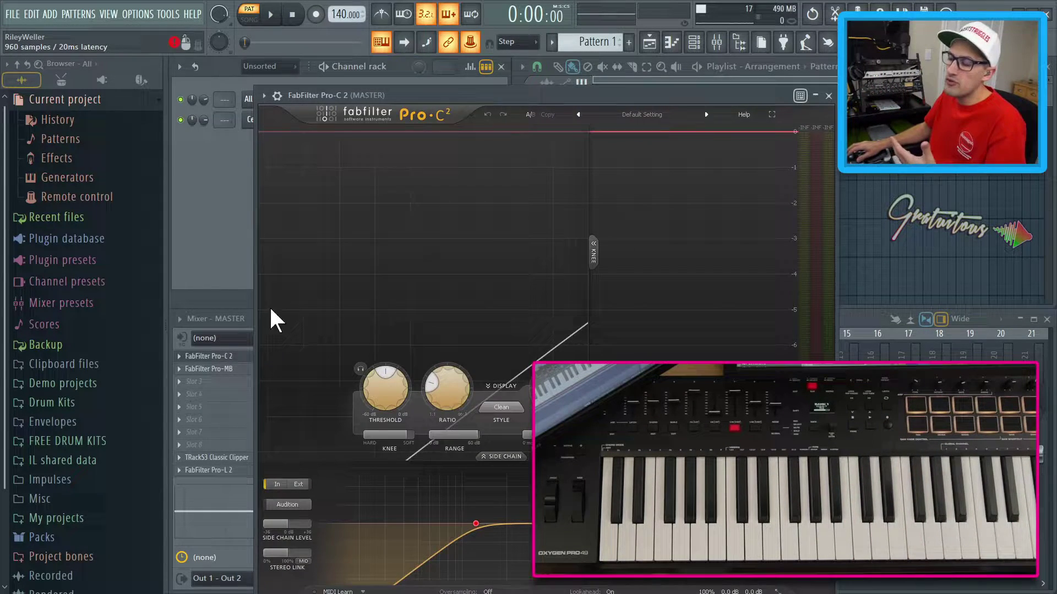
left_click_drag(361, 94, 321, 73)
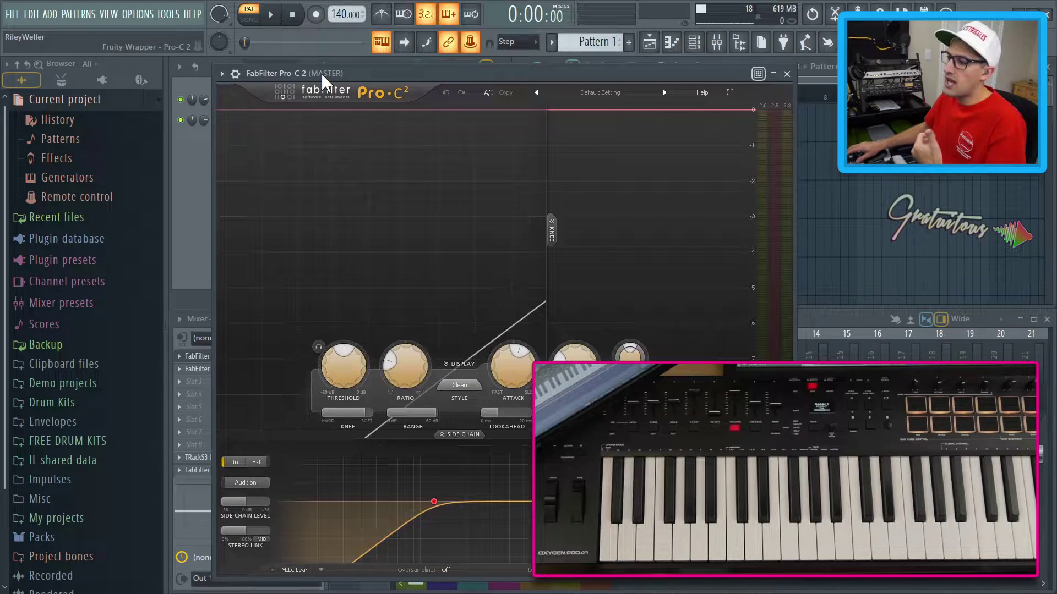
key("ctrl+j")
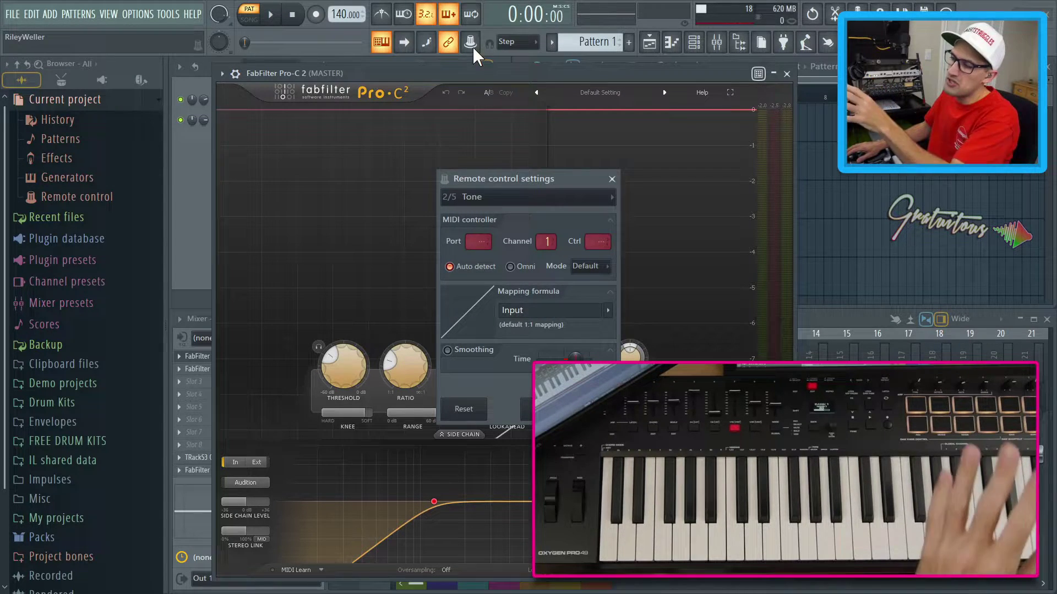
left_click_drag(508, 177, 445, 144)
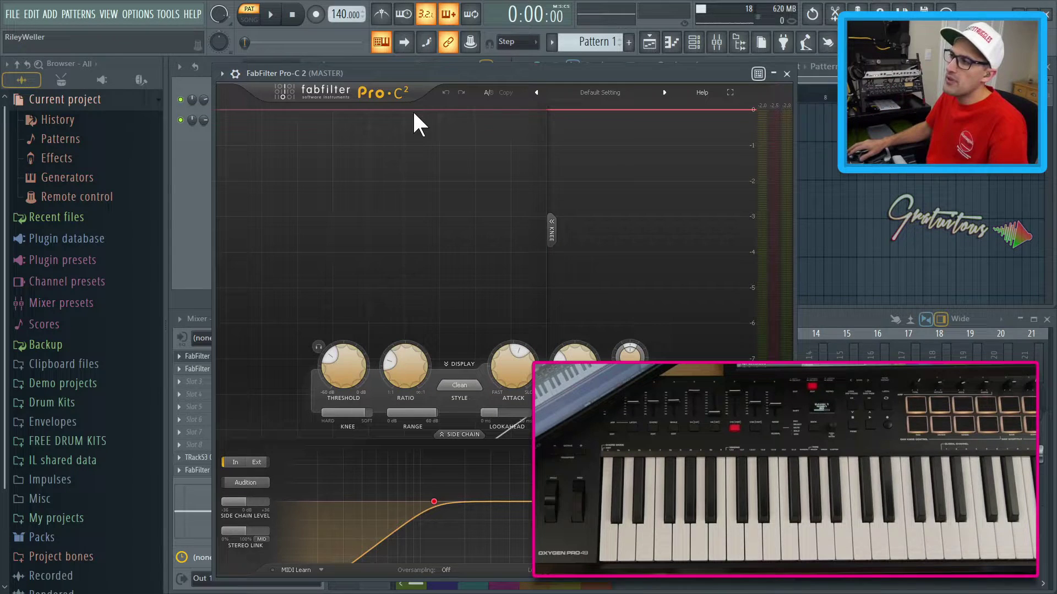
Collapse Pro-C 2 to its compact knob view, move it lower, and bring the Channel rack forward.
left_click_drag(419, 80, 385, 67)
left_click(420, 357)
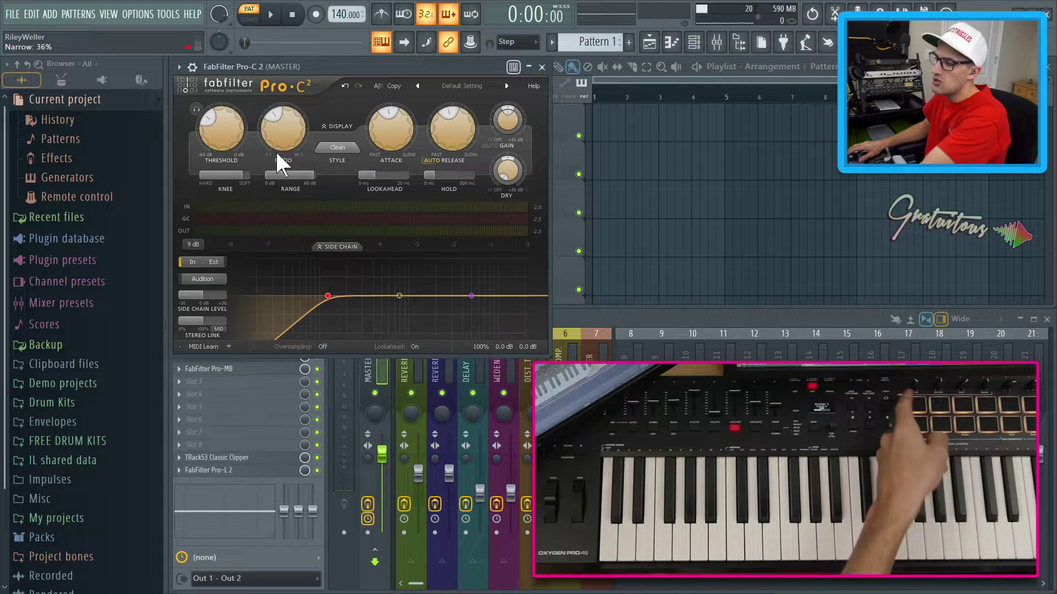
left_click_drag(334, 78, 347, 141)
key("F6")
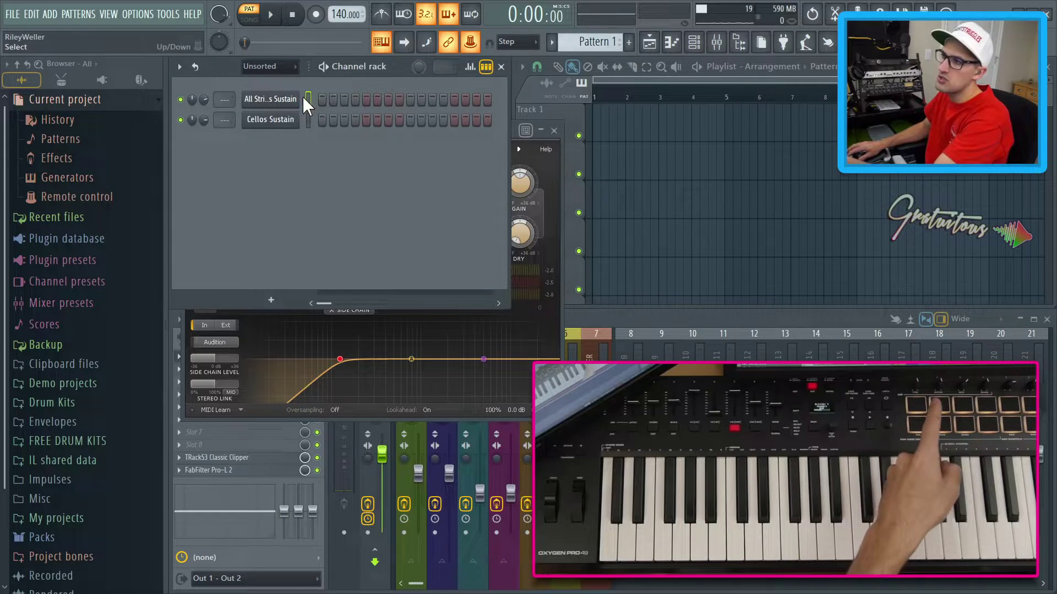
Reopen Flex for All Strings Sustain, turn off Multilink, and bring Flex in front of the mixer.
left_click(286, 99)
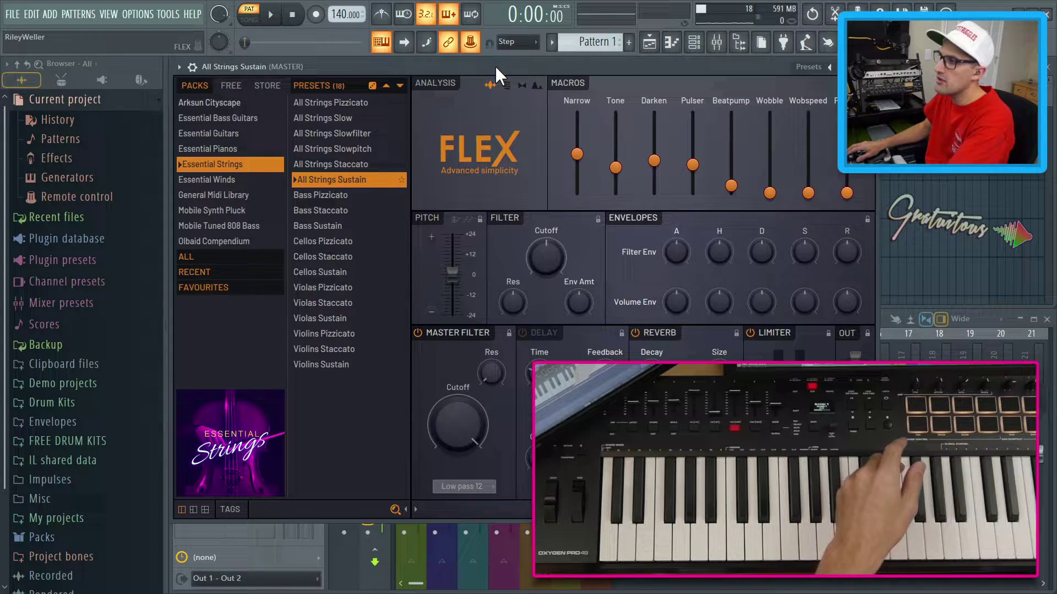
left_click(470, 41)
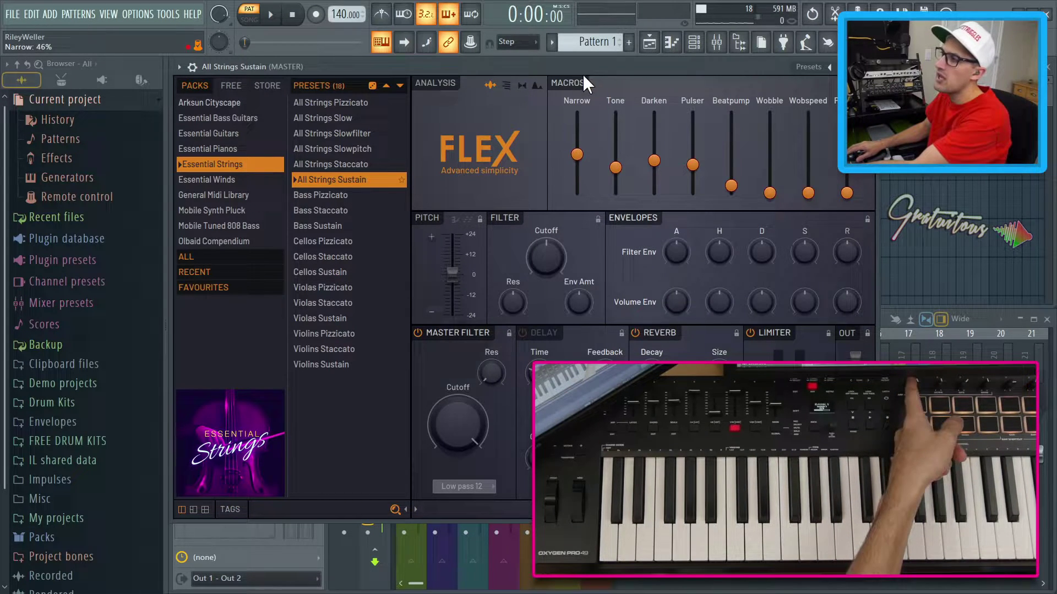
left_click_drag(582, 74, 584, 82)
left_click(892, 352)
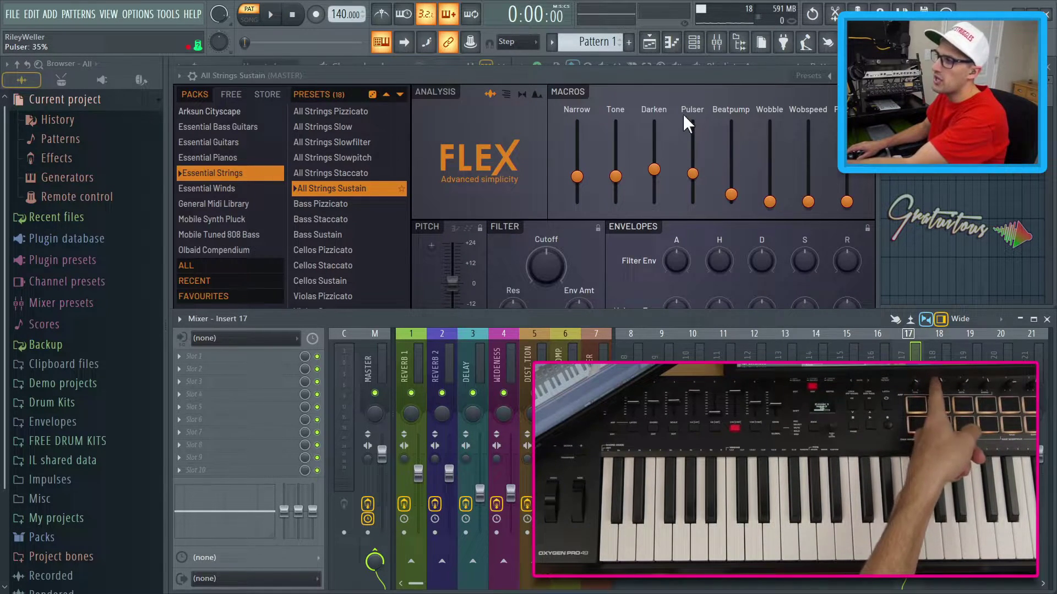
left_click(679, 78)
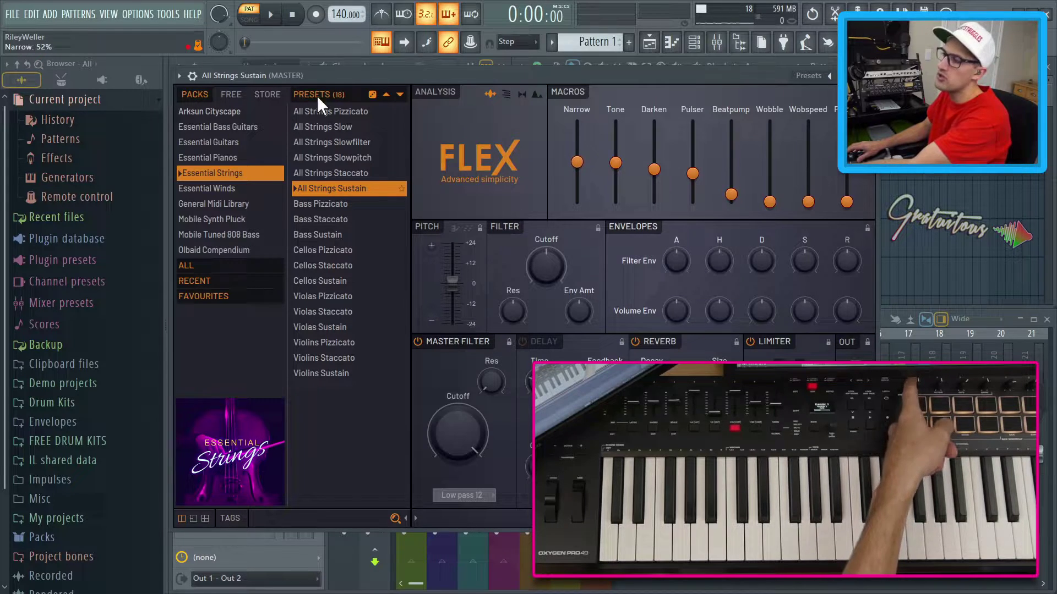
Reset the Narrow macro's controller link, then bring Flex back in front of the mixer.
right_click(577, 143)
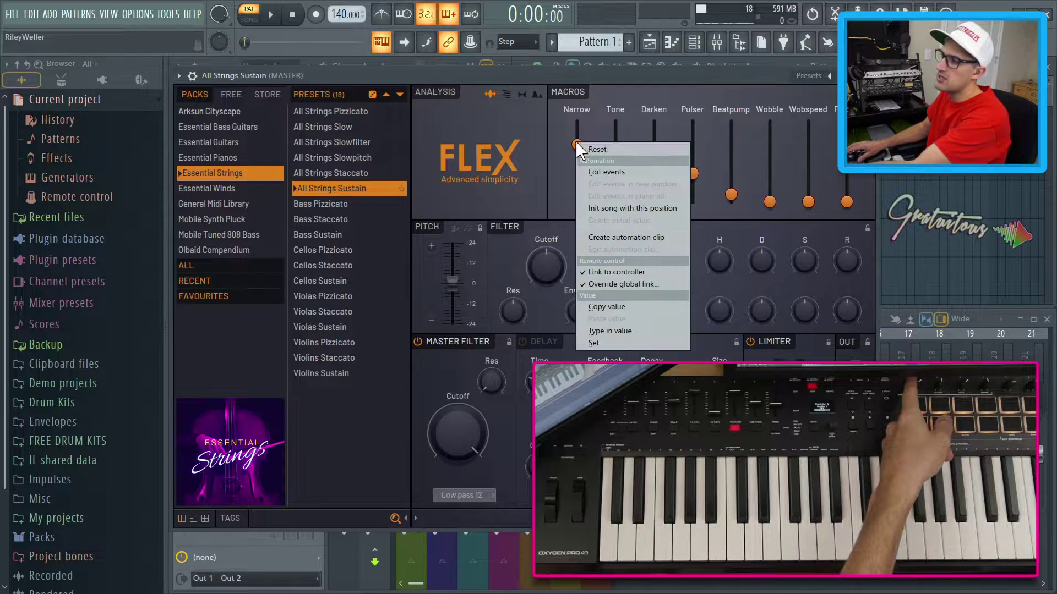
left_click(623, 273)
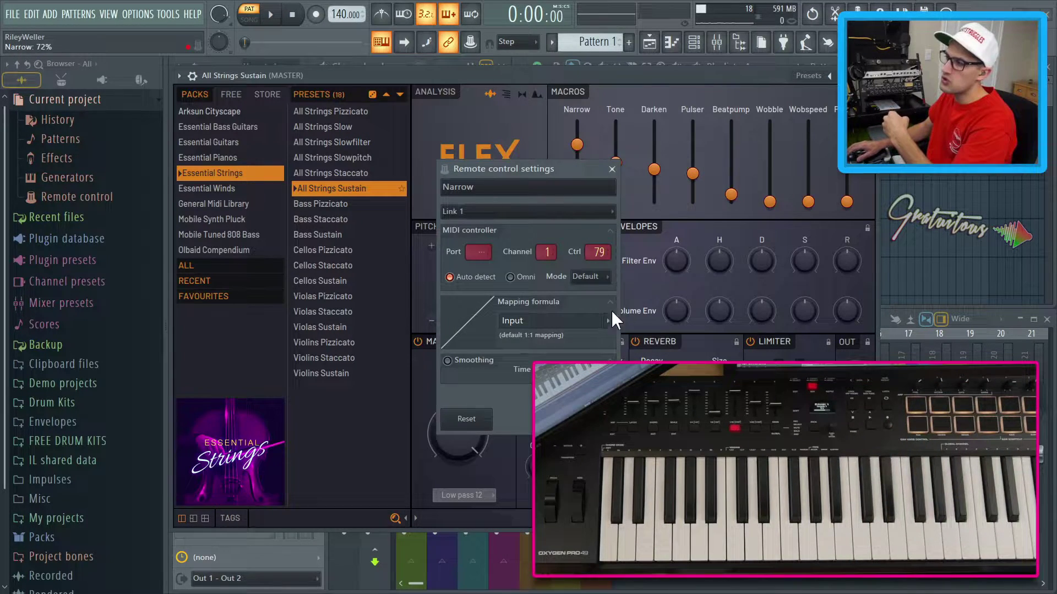
left_click(476, 417)
left_click(611, 169)
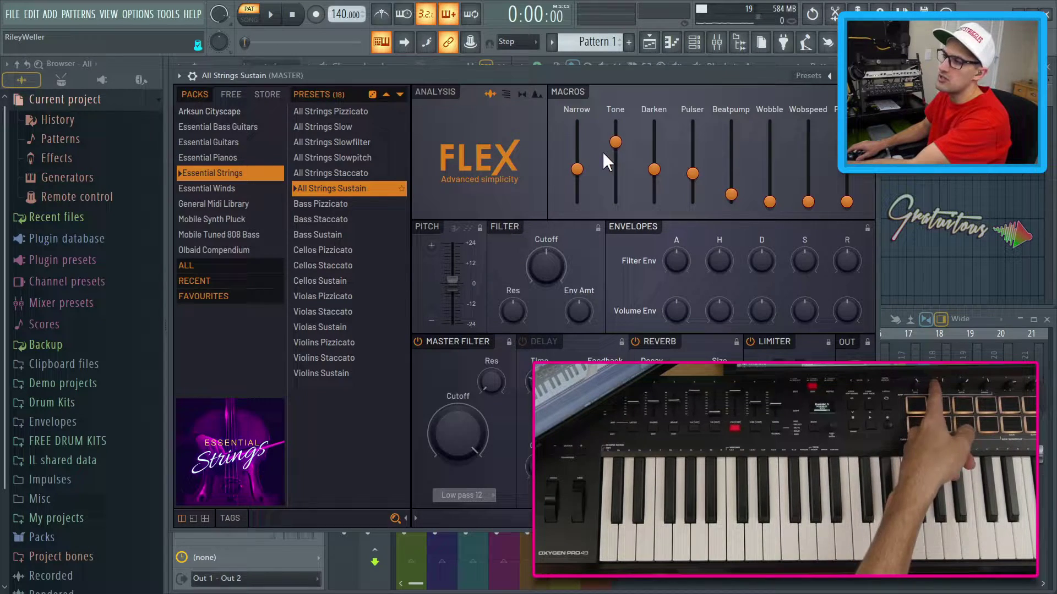
left_click(900, 354)
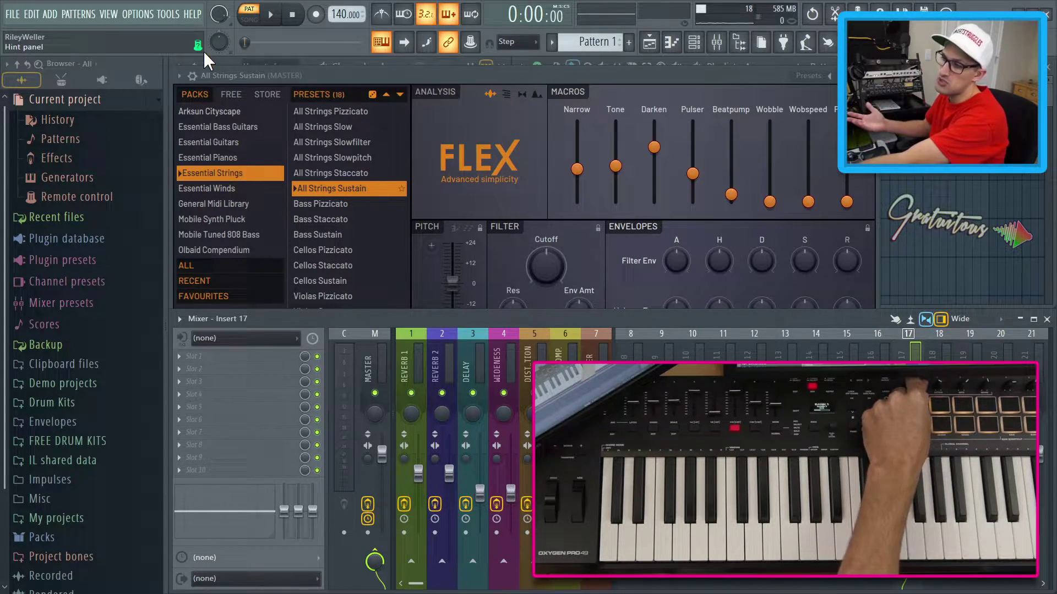
left_click(316, 71)
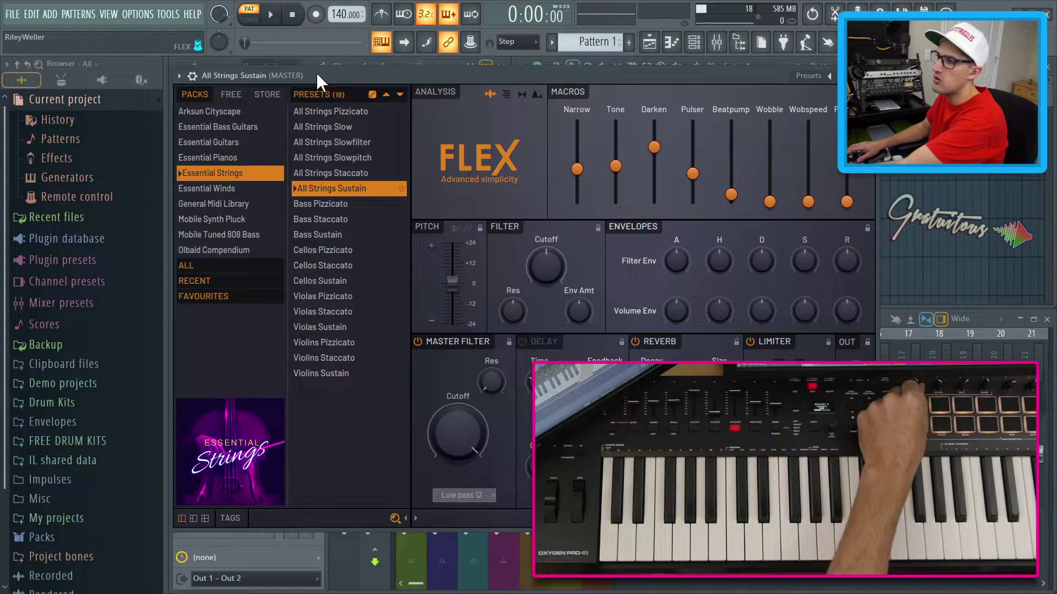
key("Escape")
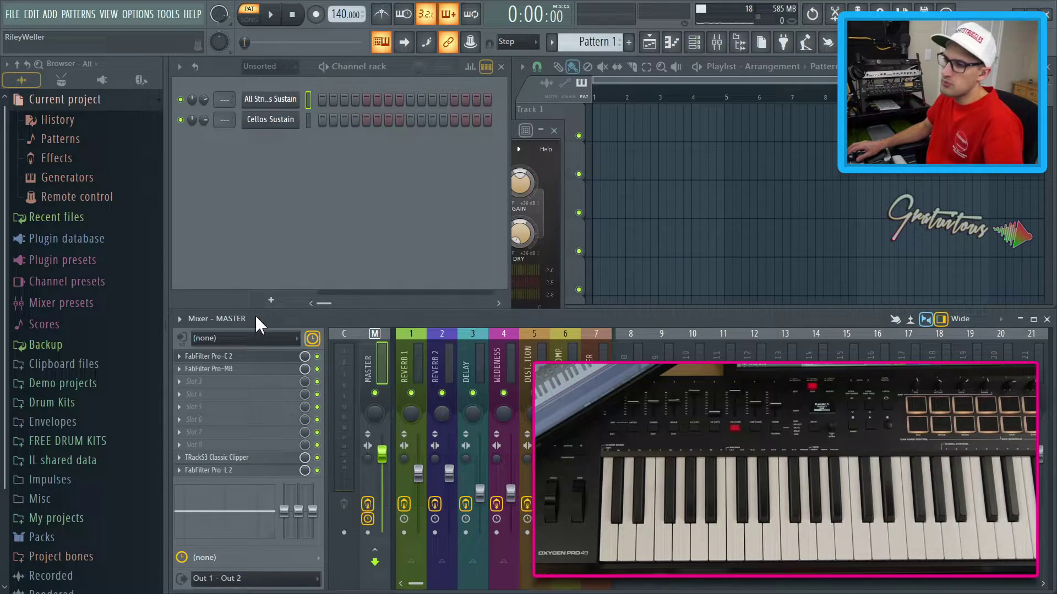
left_click(259, 356)
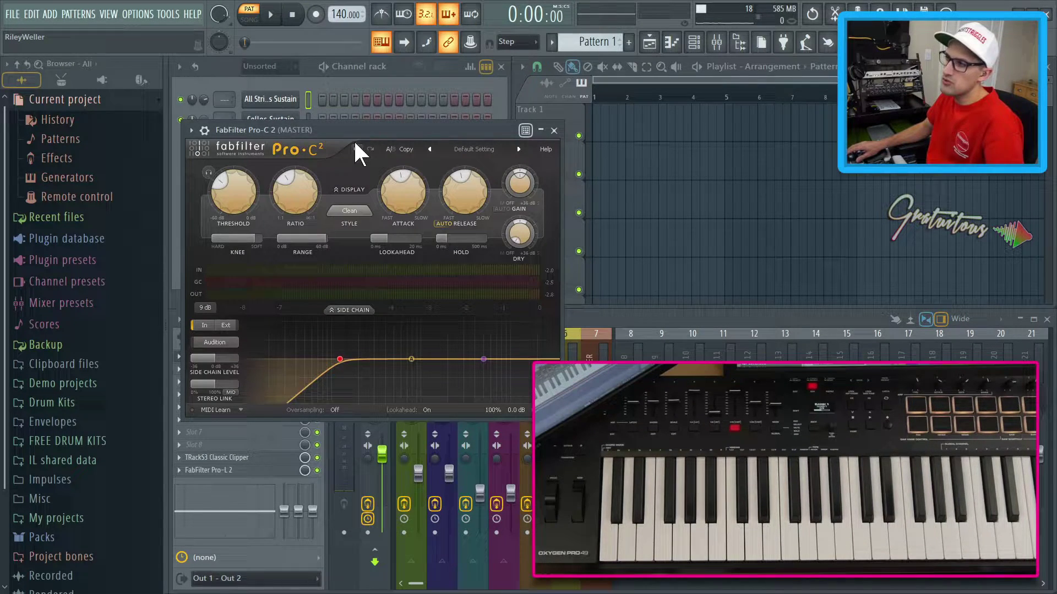
left_click_drag(354, 140, 347, 72)
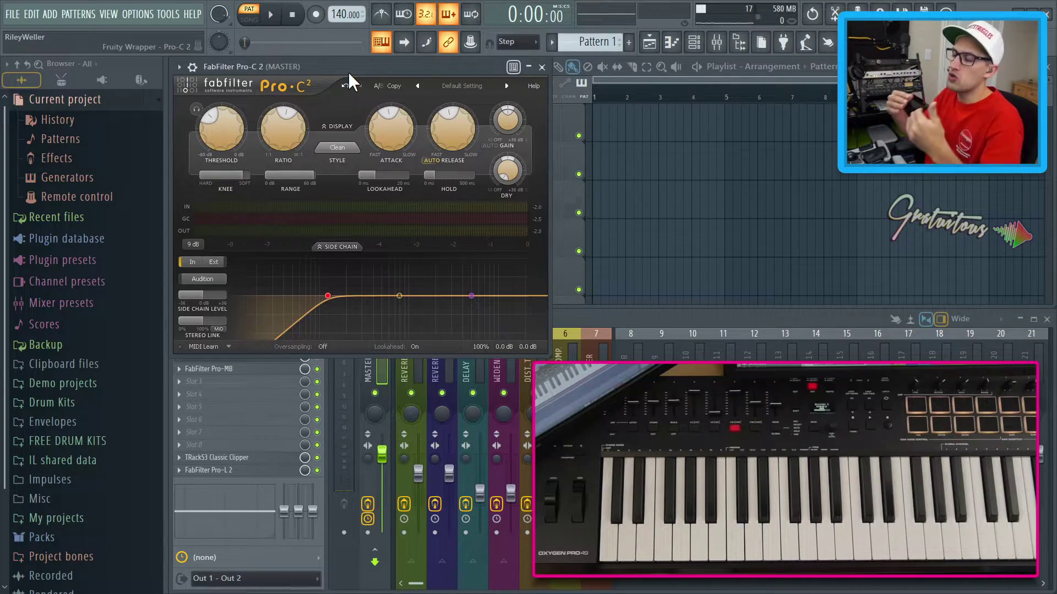
key("F6")
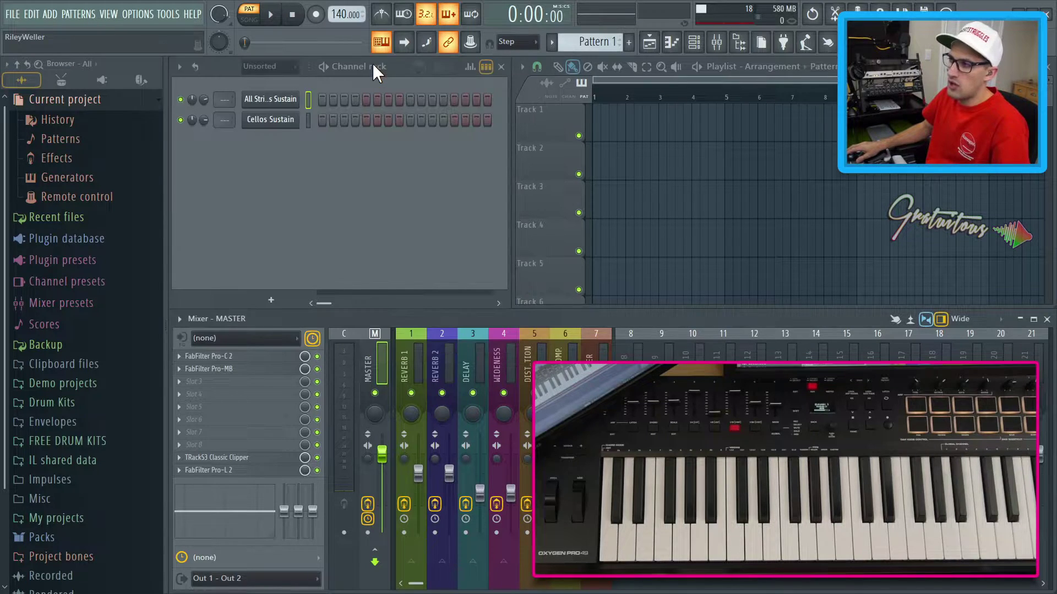
Open Flex on All Strings Sustain, move the Narrow macro, and enable Multilink to controllers.
left_click(297, 99)
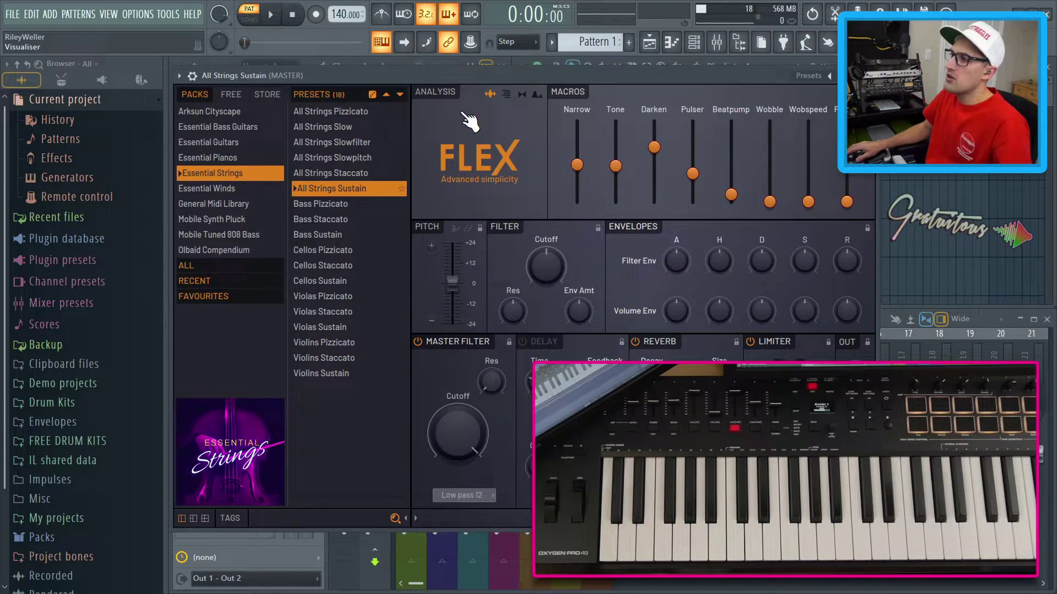
left_click_drag(577, 166, 660, 157)
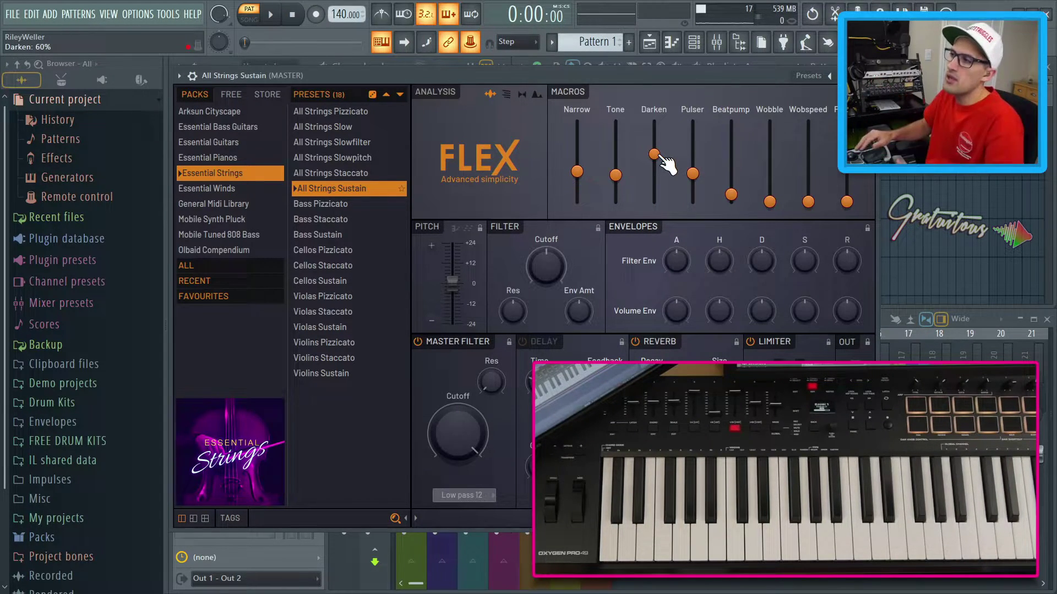
left_click(472, 49)
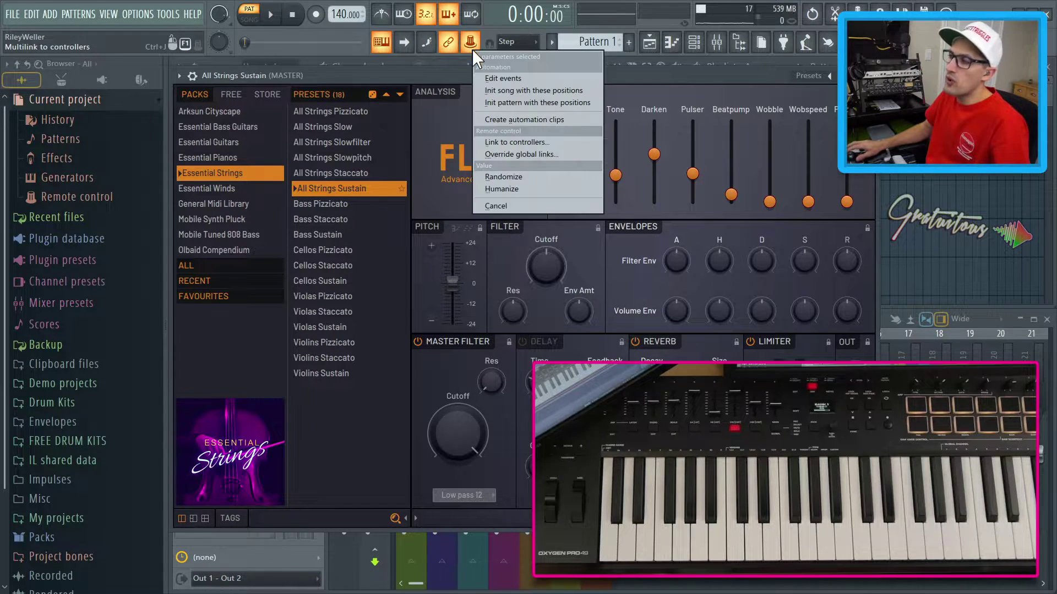
In Global link settings, turn off smoothing for Narrow and accept its link.
left_click(537, 158)
left_click_drag(525, 190, 310, 145)
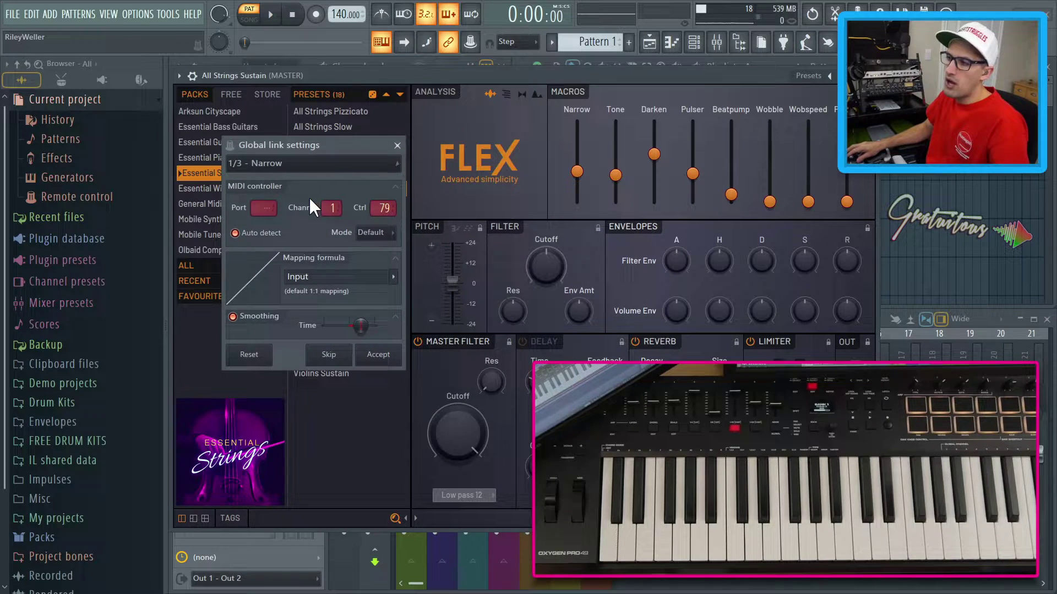
left_click(278, 318)
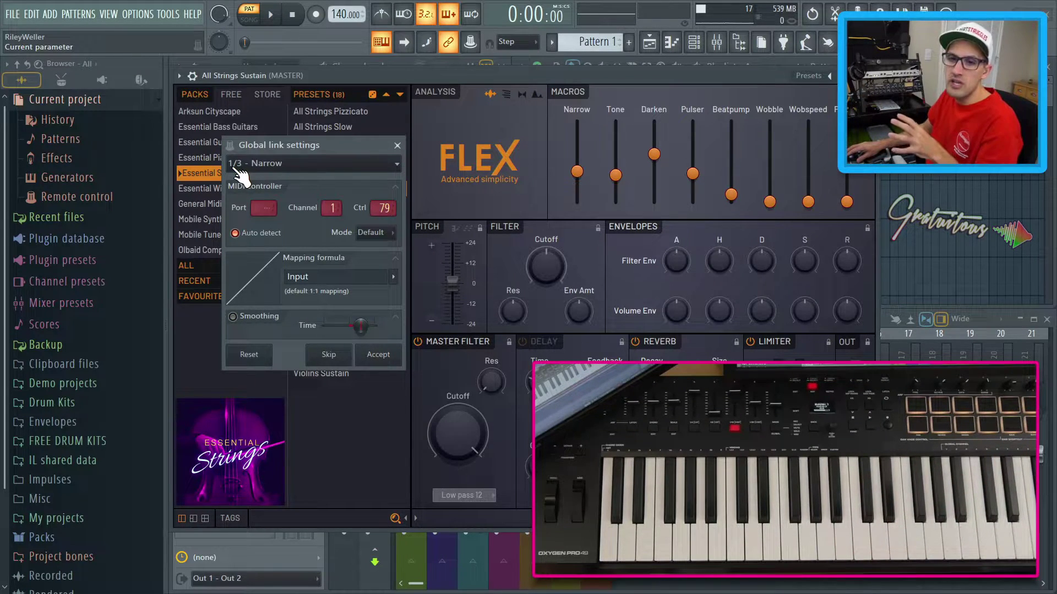
left_click(399, 165)
left_click(353, 141)
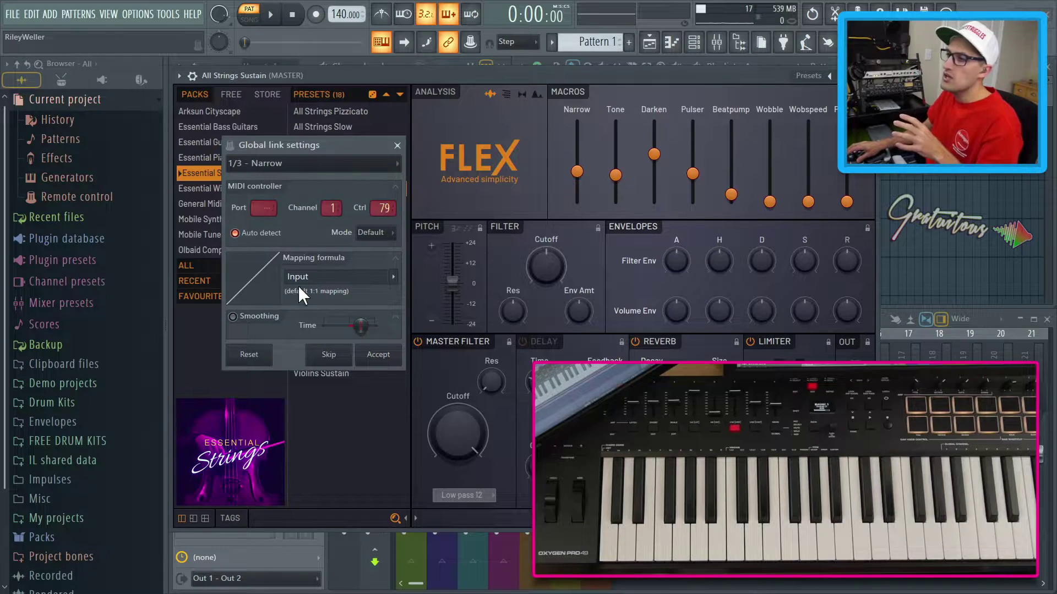
left_click(288, 324)
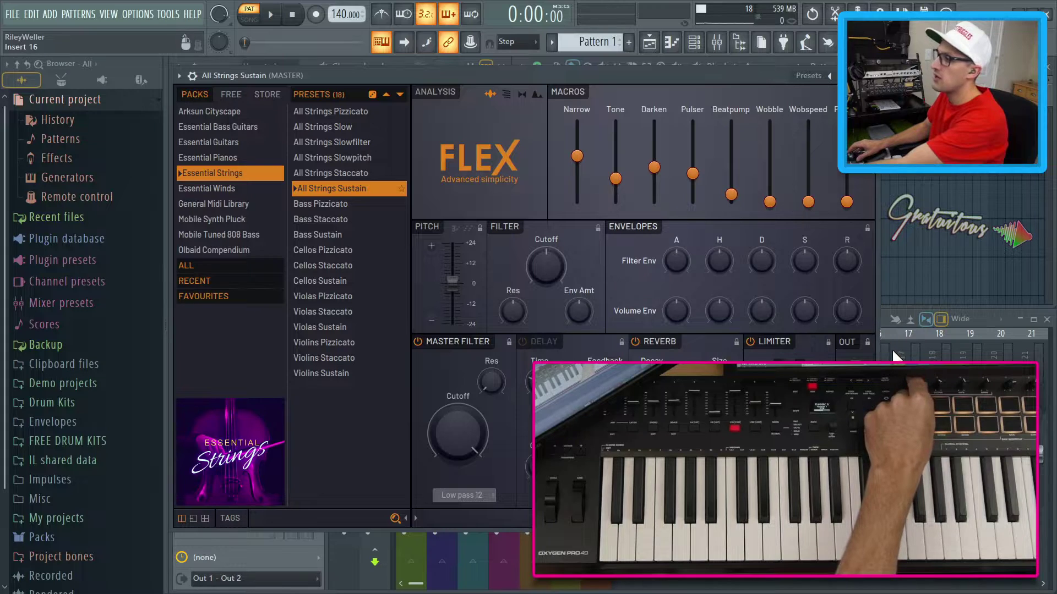
Open master Pro-C 2, override Release's global link to controller 87, accept, and refocus Flex.
key("F9")
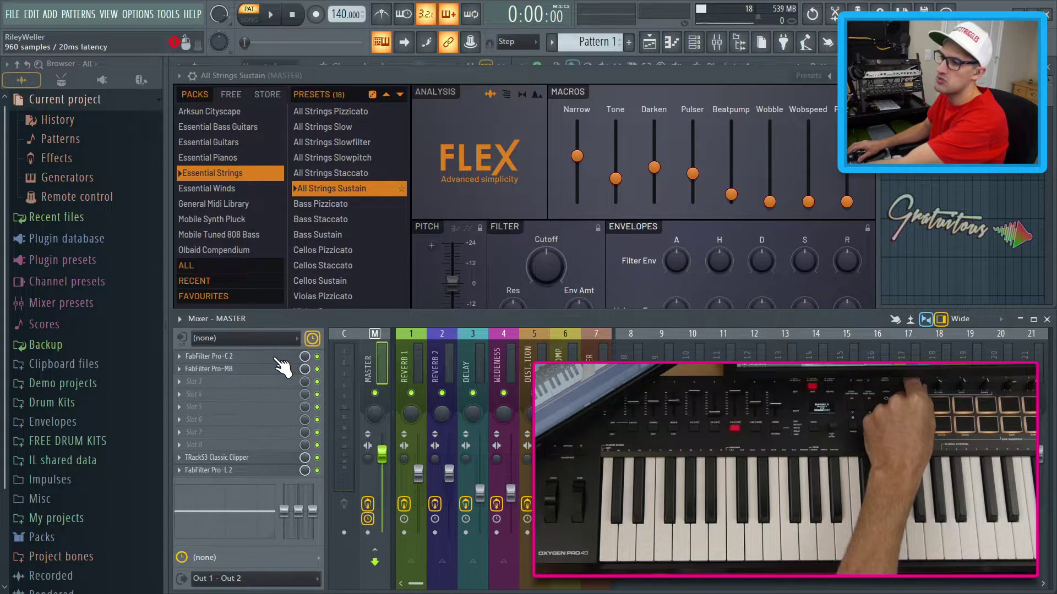
left_click(271, 356)
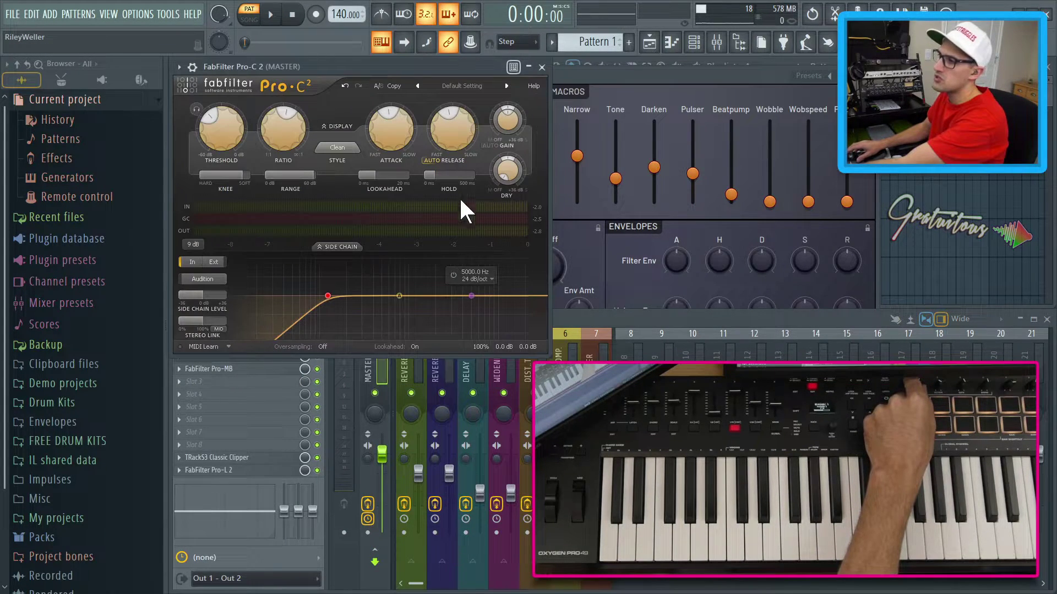
right_click(453, 135)
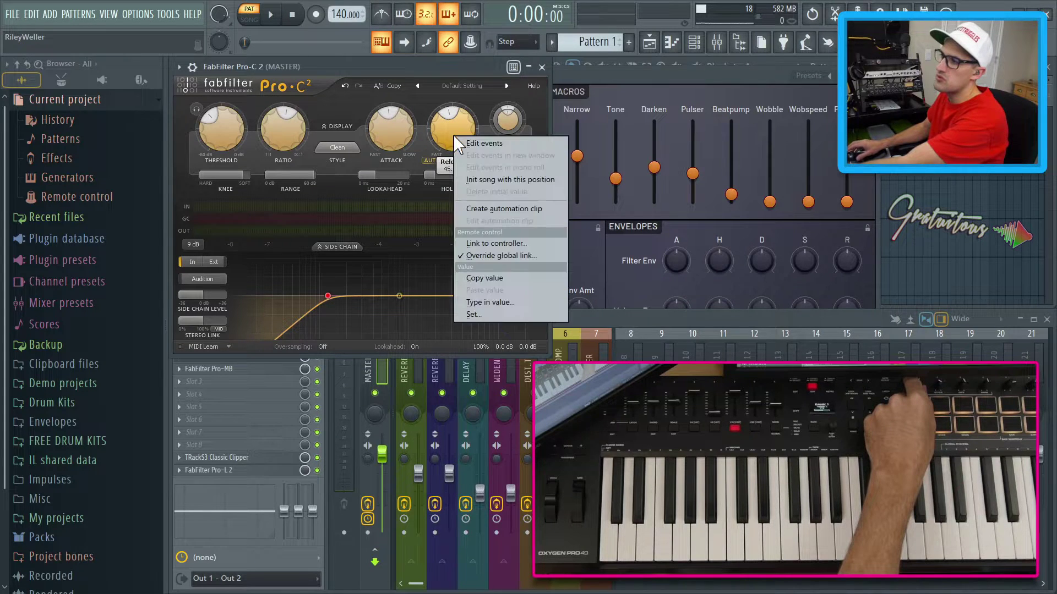
left_click(493, 257)
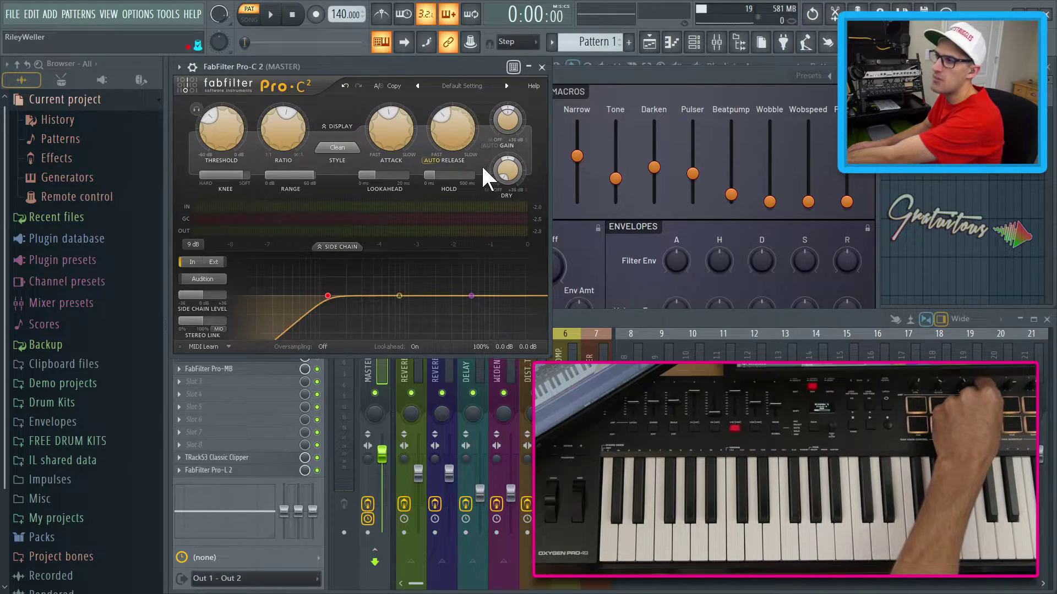
right_click(456, 141)
left_click(489, 261)
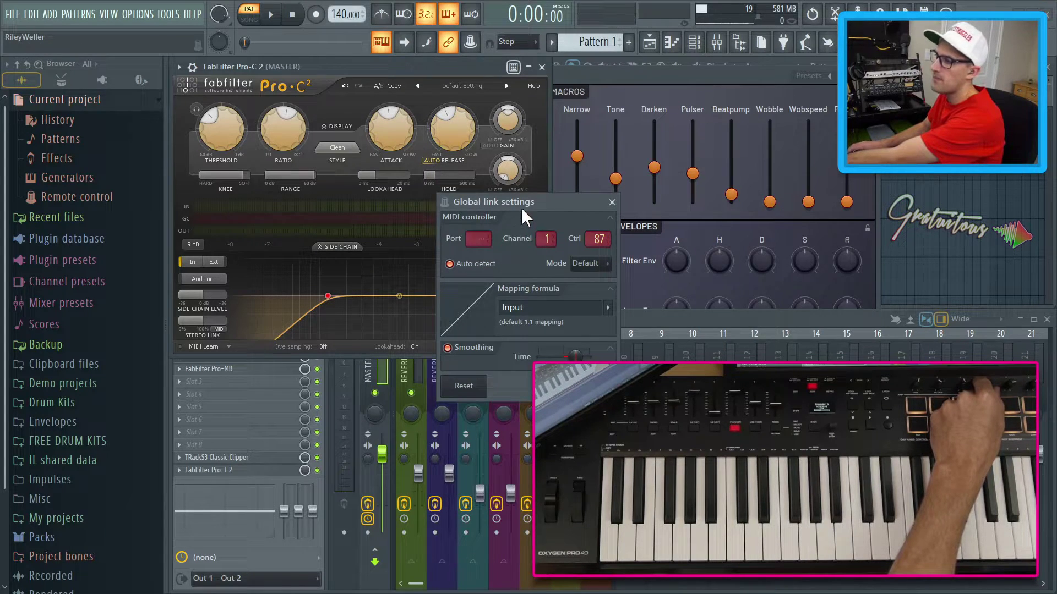
left_click_drag(521, 207, 389, 203)
left_click(462, 381)
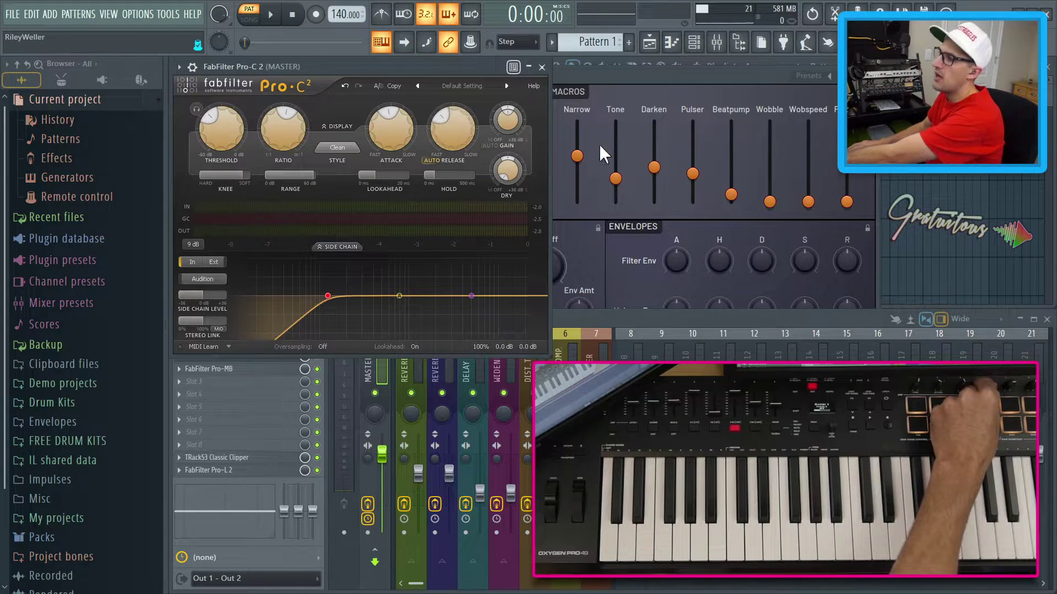
left_click(609, 76)
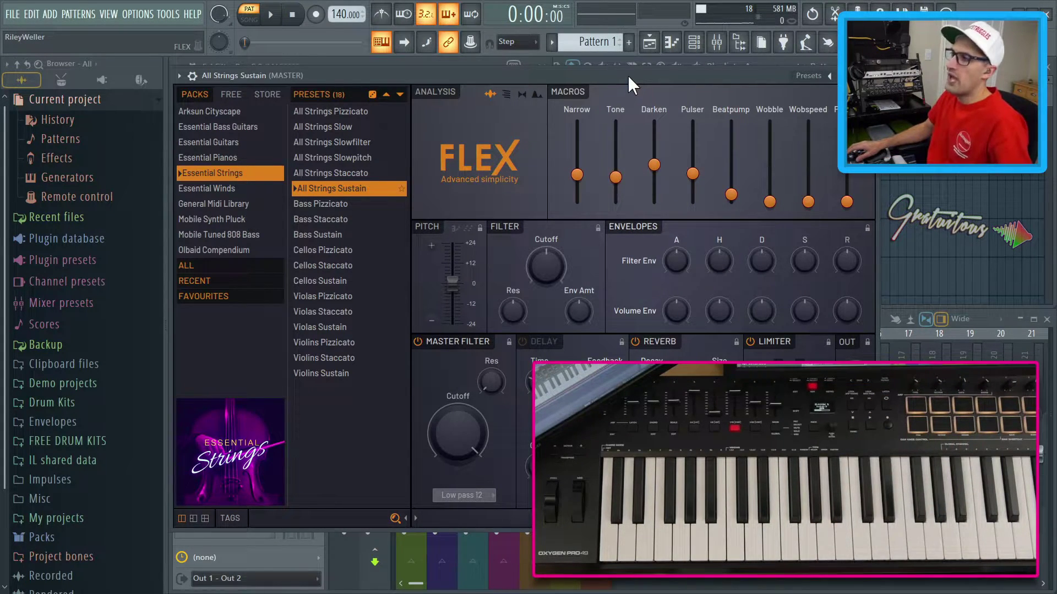
Open and dismiss the Pulser macro's options, toggling Multilink to controllers off and back on.
right_click(693, 174)
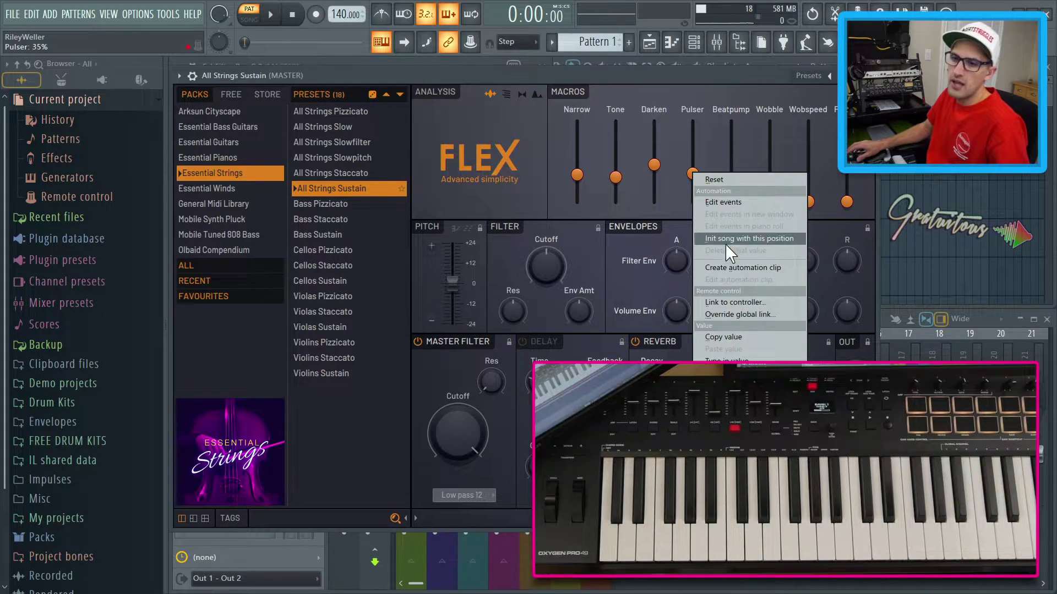
left_click(557, 73)
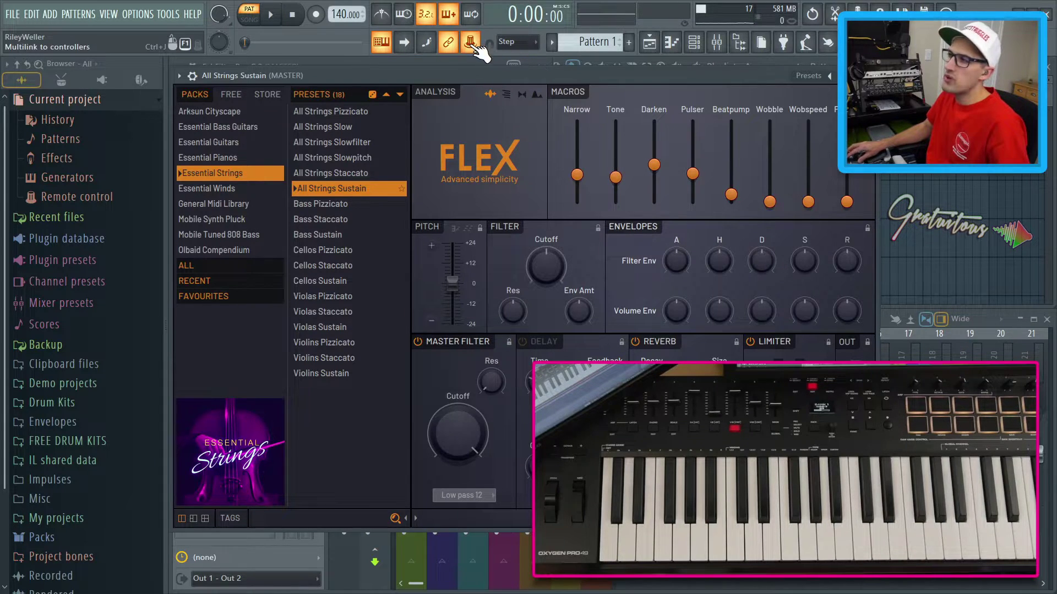
left_click(471, 43)
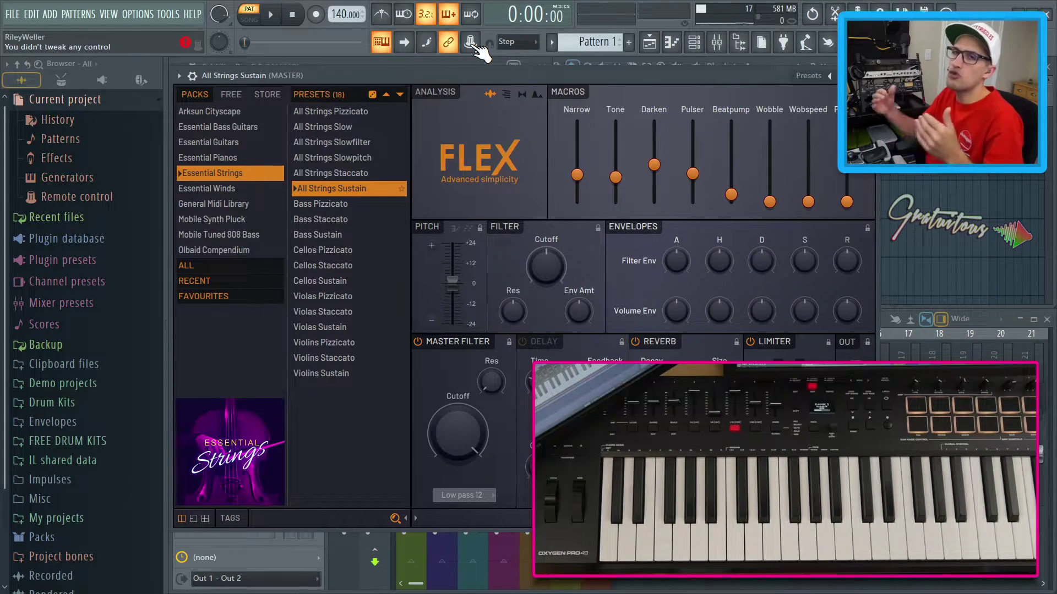
left_click(471, 42)
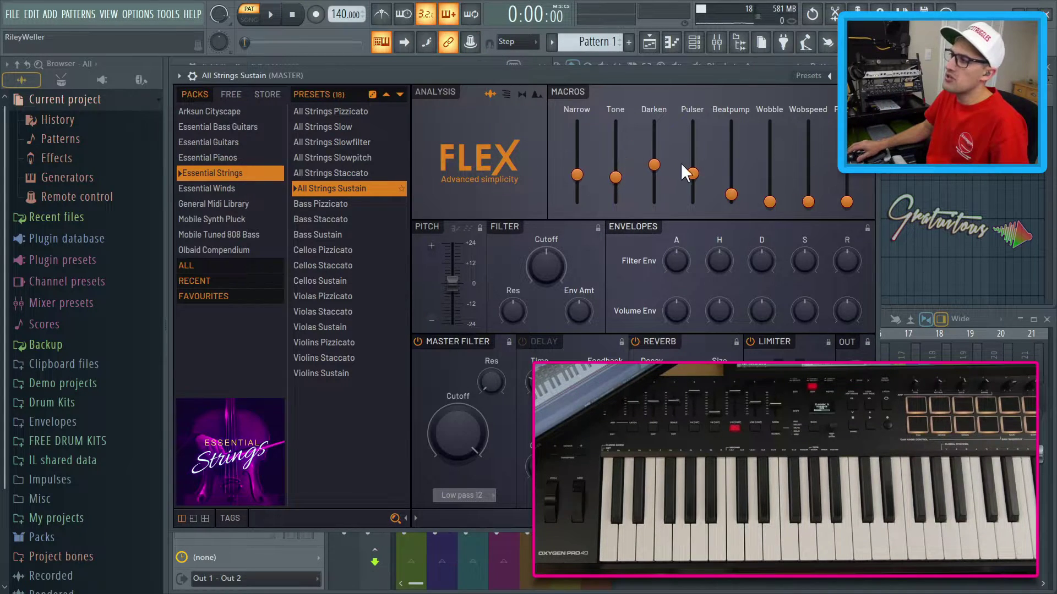
right_click(693, 149)
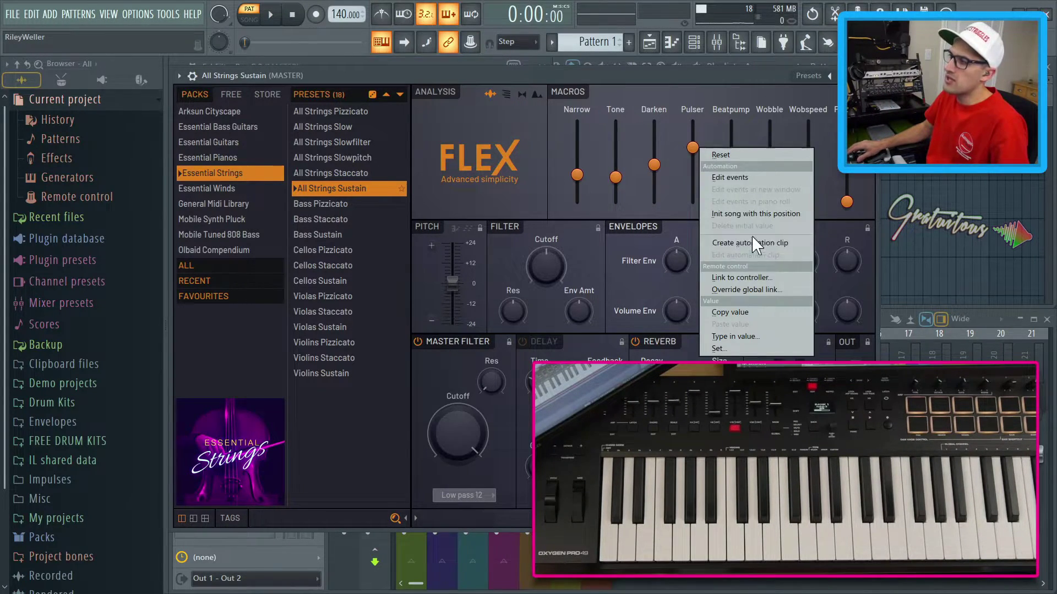
left_click(728, 84)
Inspect Darken's global link to controller 86 on channel 1, then open Pulser's options.
right_click(656, 158)
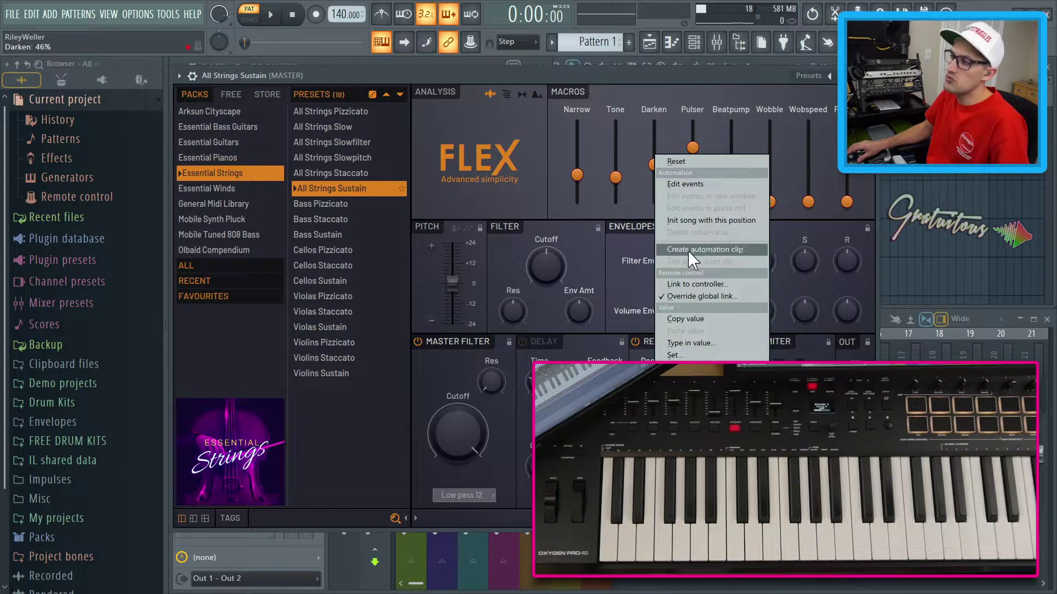
left_click(675, 295)
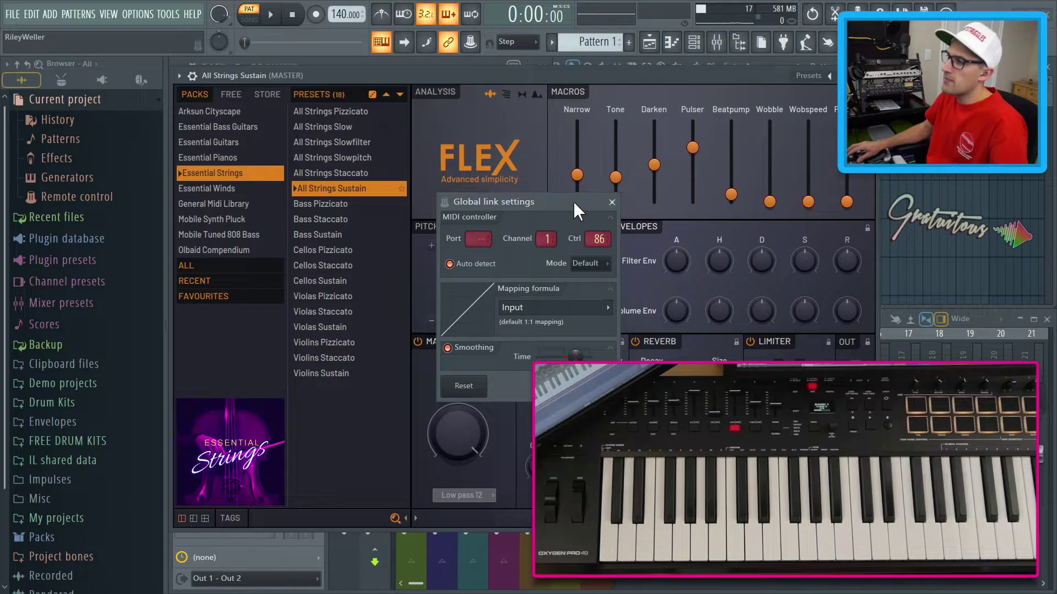
left_click_drag(573, 200, 342, 133)
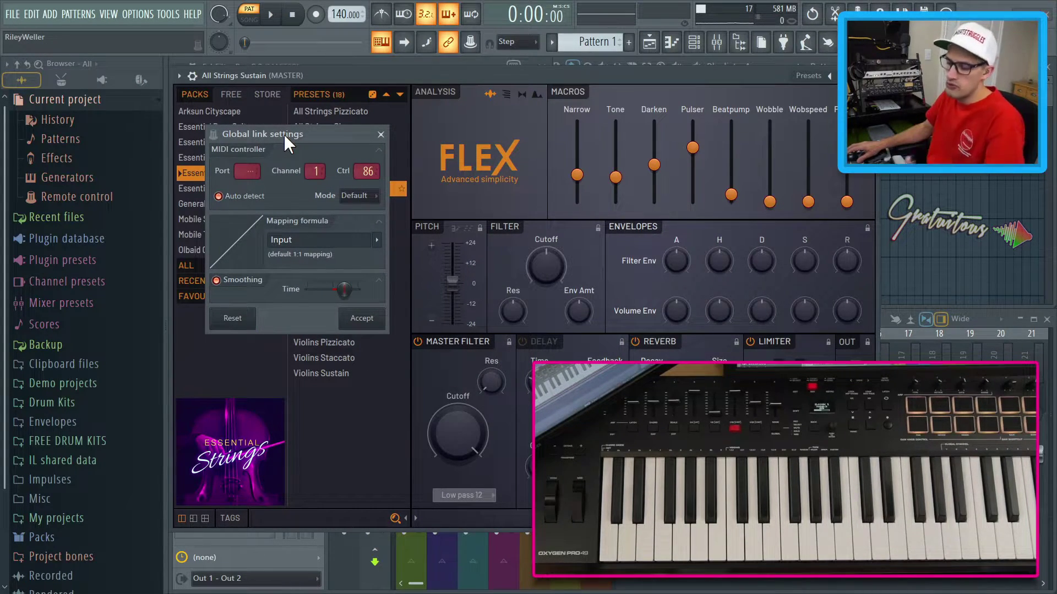
key("Return")
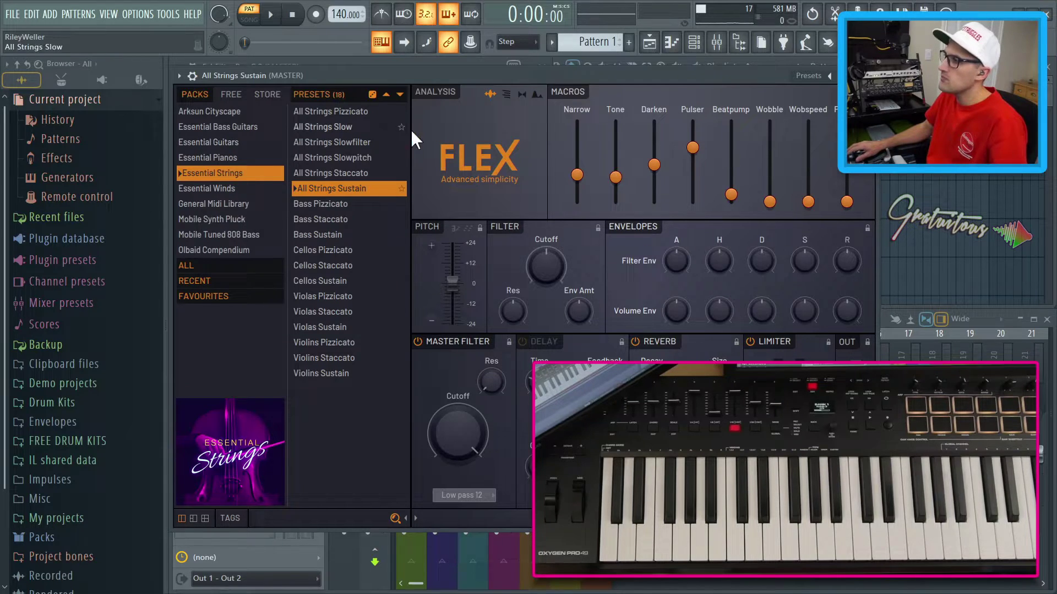
right_click(693, 144)
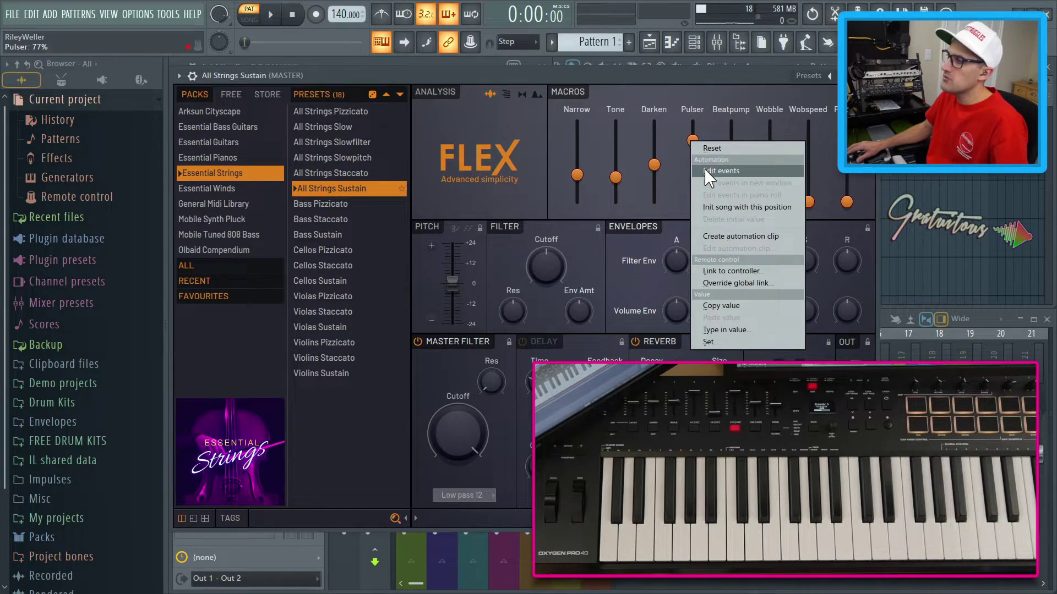
Link the Flex Pulser macro to a keyboard knob, now at 38%, and bring Flex forward.
left_click(734, 272)
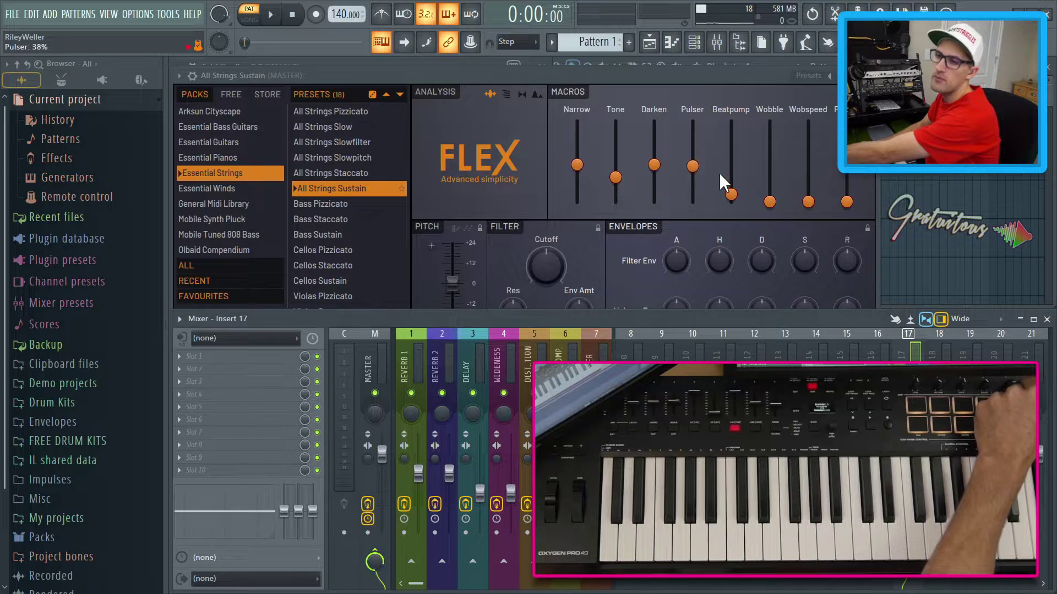
left_click(712, 80)
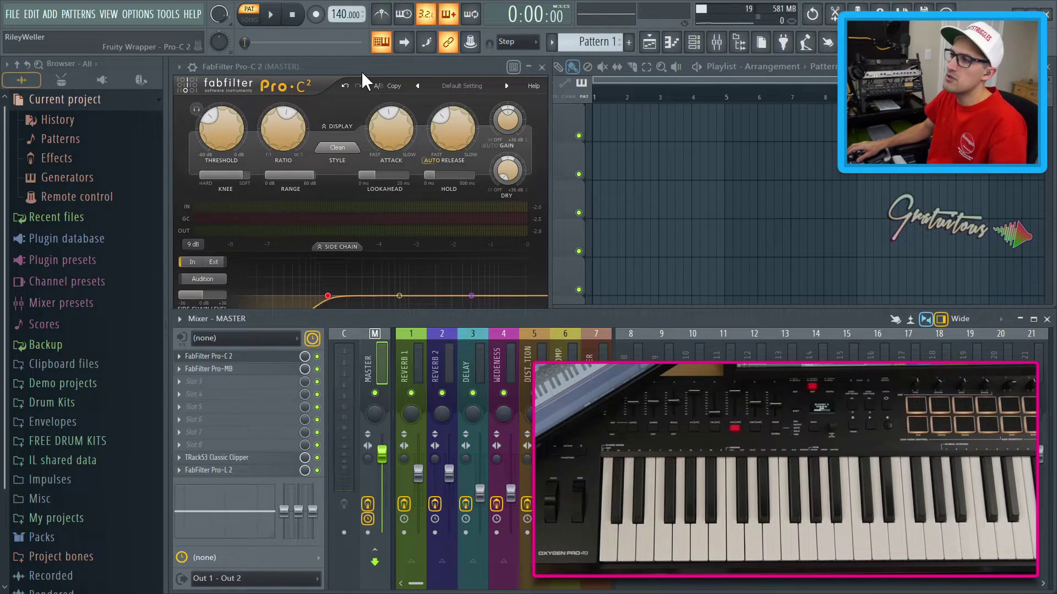
Close Pro-C 2 and confirm the All Strings Sustain volume knob already has Link to controller ticked.
key("Escape")
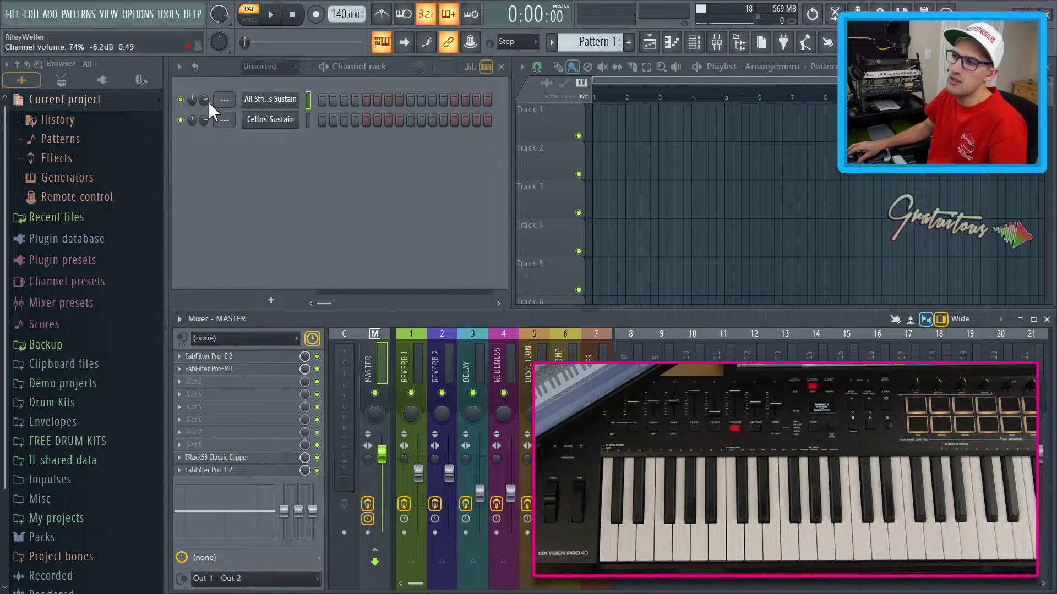
right_click(208, 102)
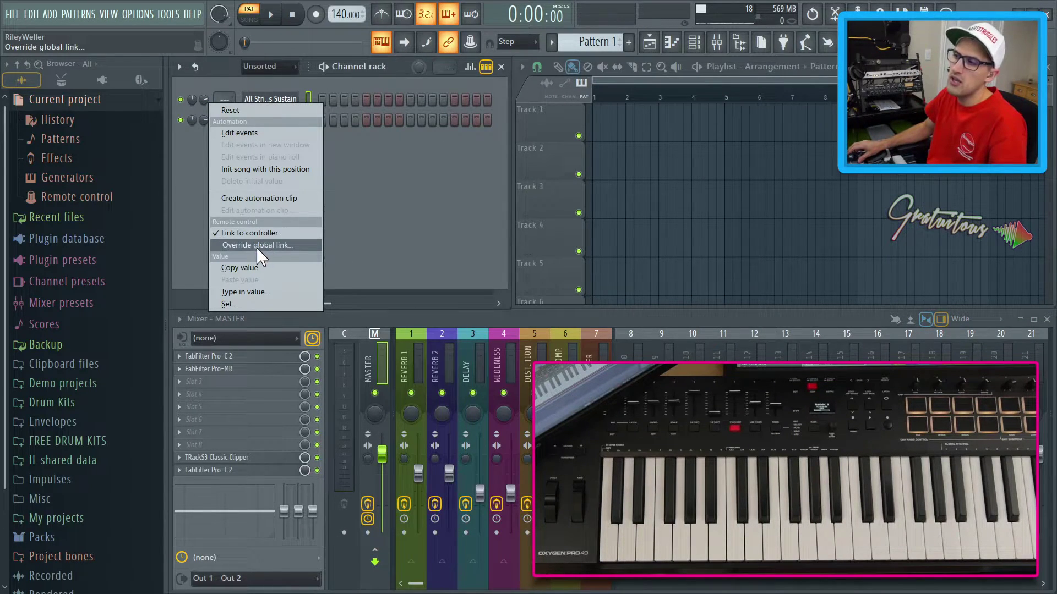
left_click(358, 193)
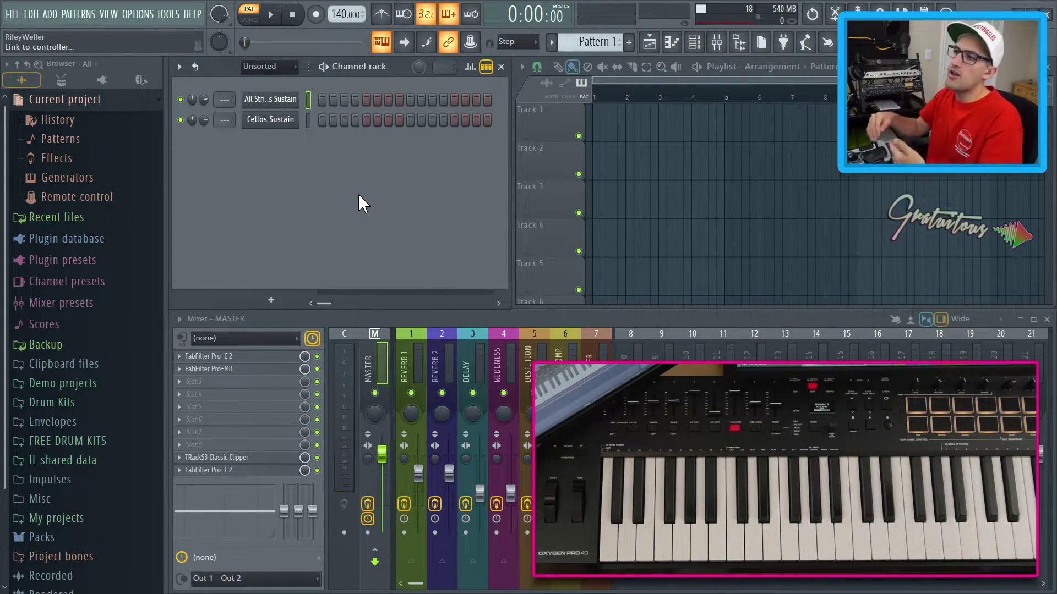
Bring the Settings\Mapping\Generic\local folder with Port -1.flmapping into view.
left_click(294, 100)
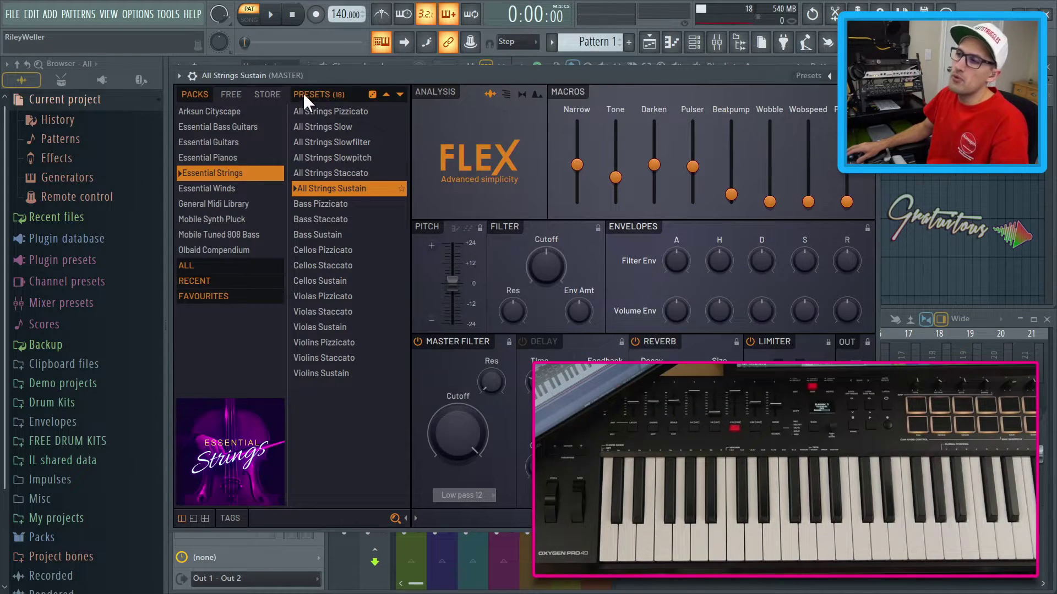
key("Escape")
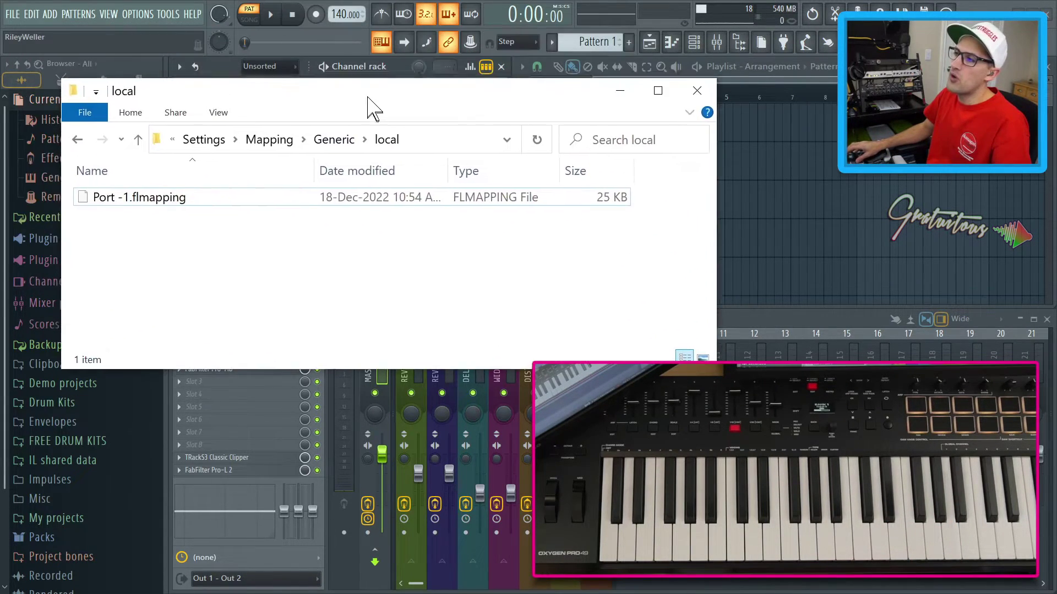
left_click_drag(370, 106, 446, 132)
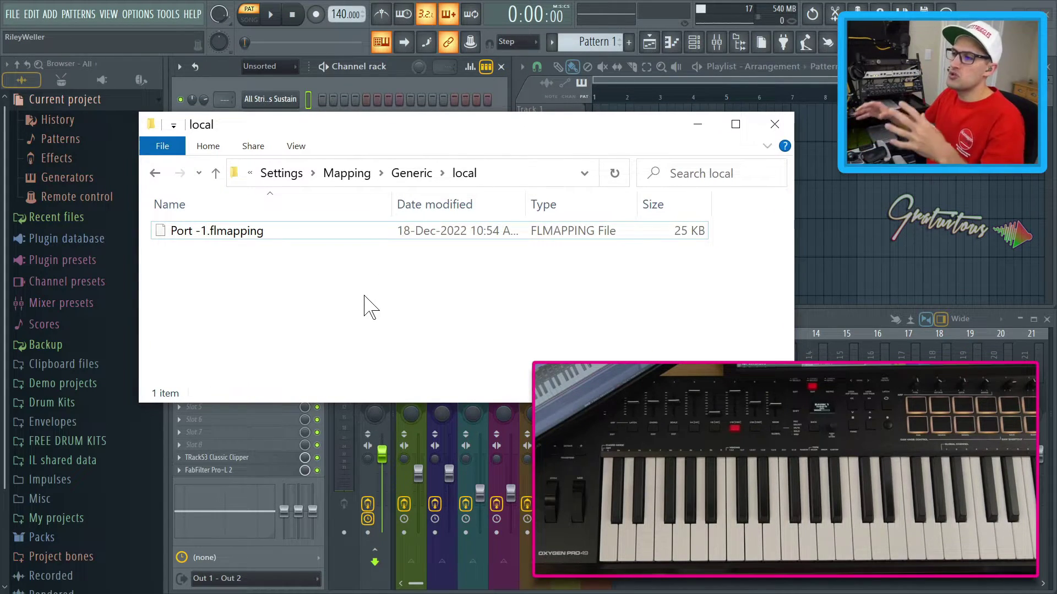
Reveal the full folder path in the address bar and select Port -1.flmapping.
left_click(509, 175)
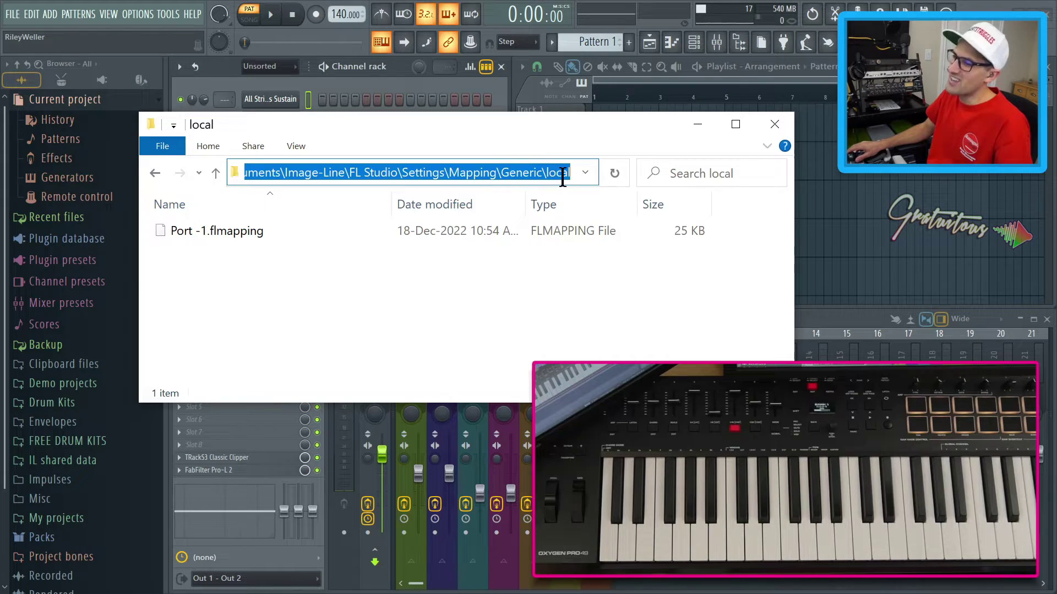
left_click(499, 266)
left_click(312, 236)
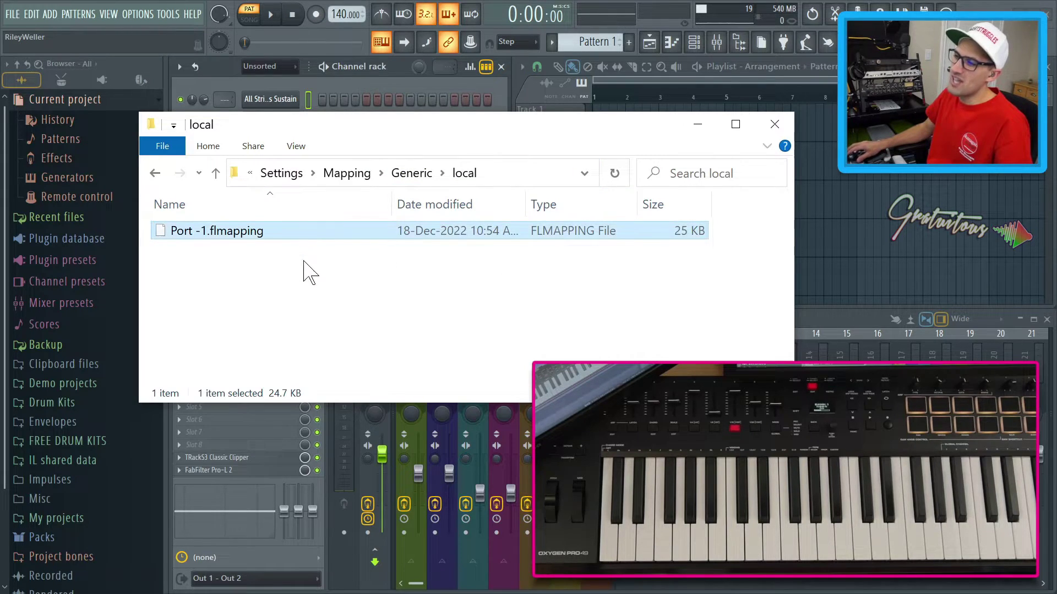
left_click_drag(282, 254, 257, 226)
left_click(270, 285)
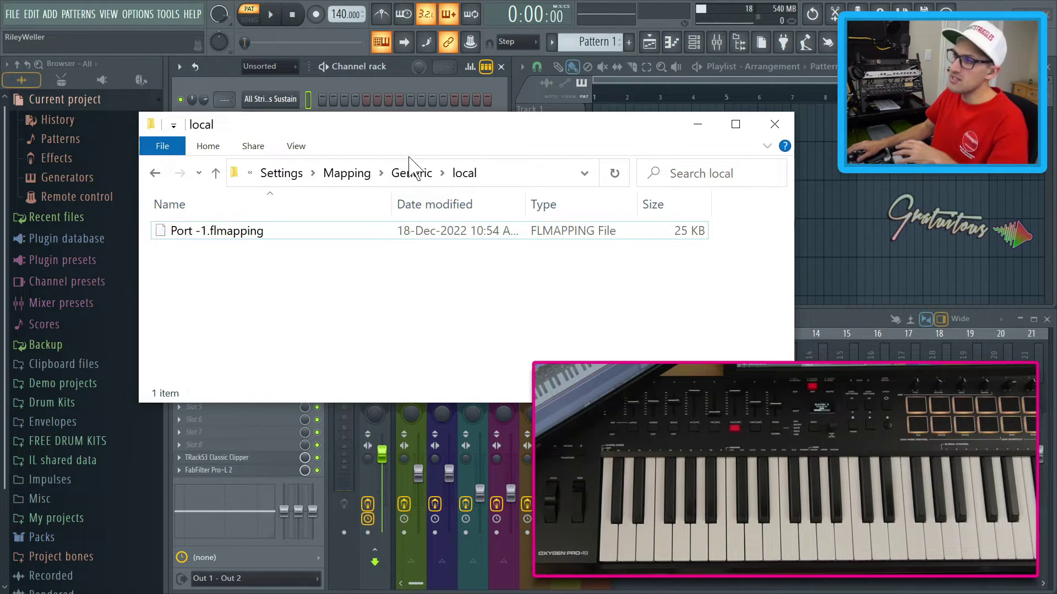
Reselect Port -1.flmapping, then return to the FL Studio channel rack and mixer.
left_click(365, 74)
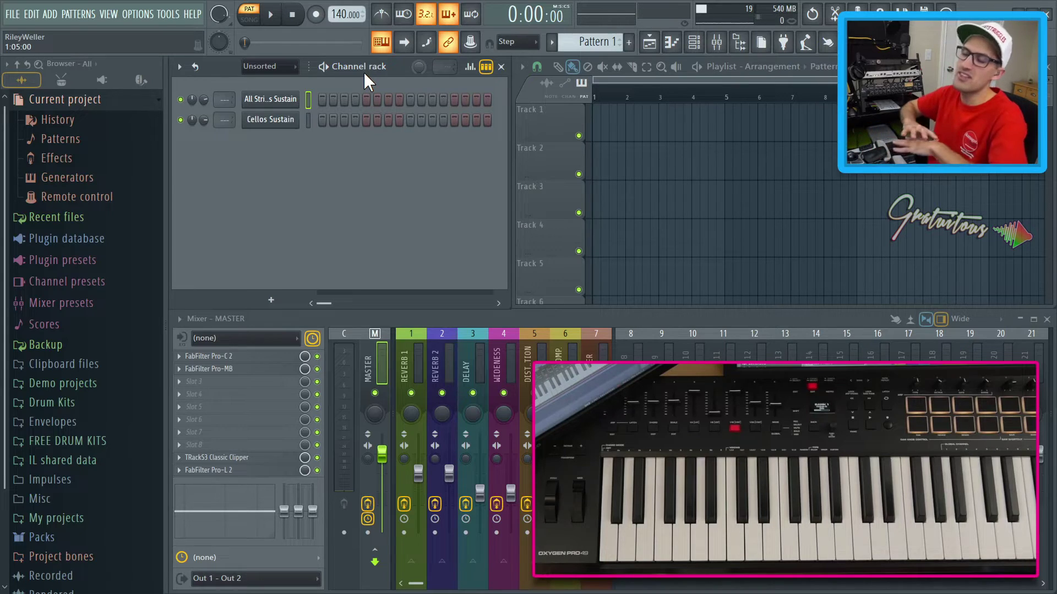
key("alt+Tab")
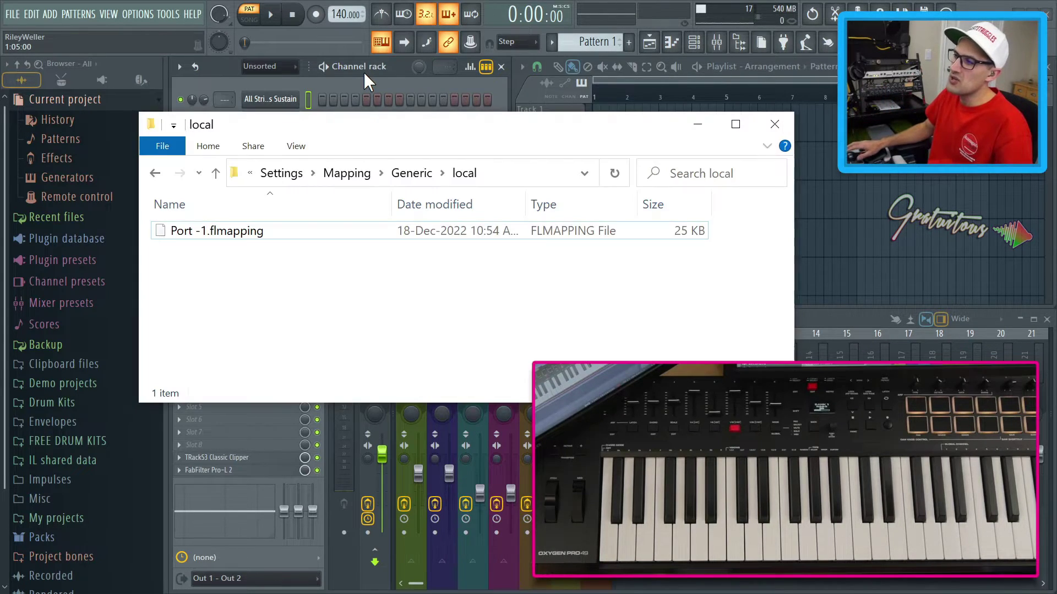
left_click(279, 231)
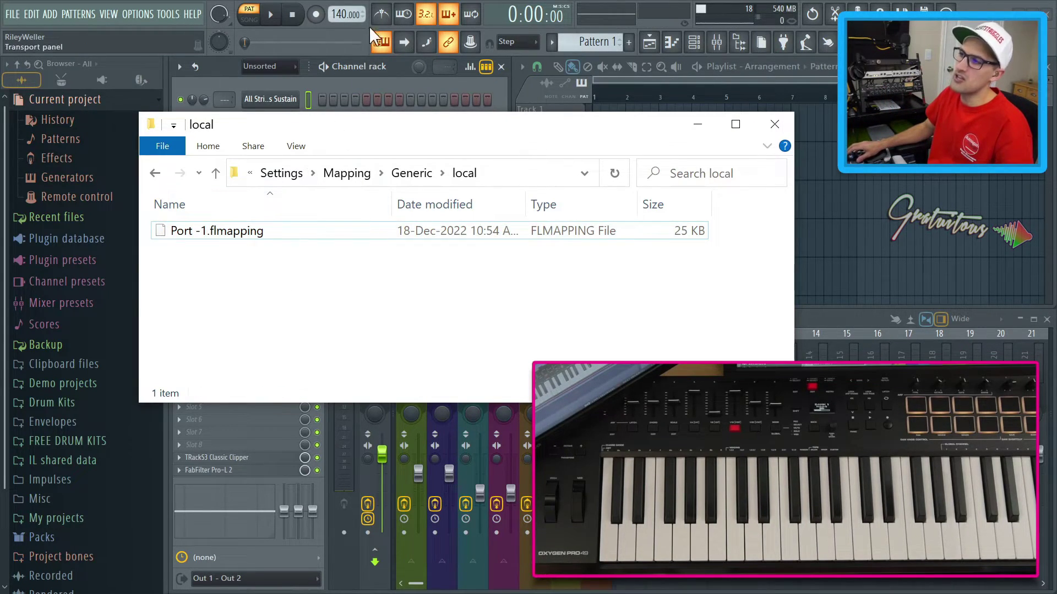
left_click(367, 64)
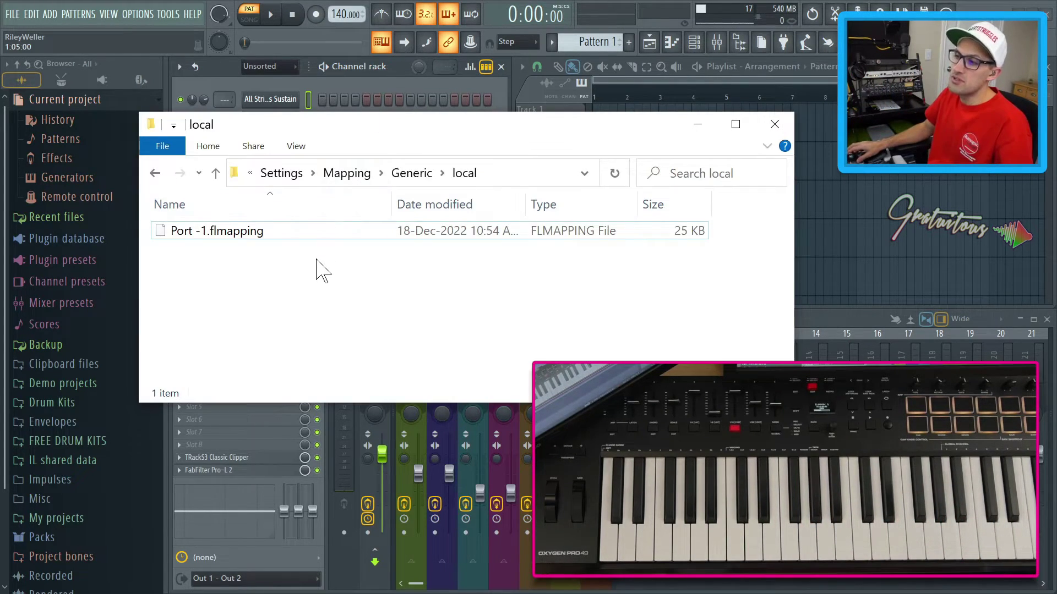
left_click_drag(310, 232, 307, 230)
left_click(301, 269)
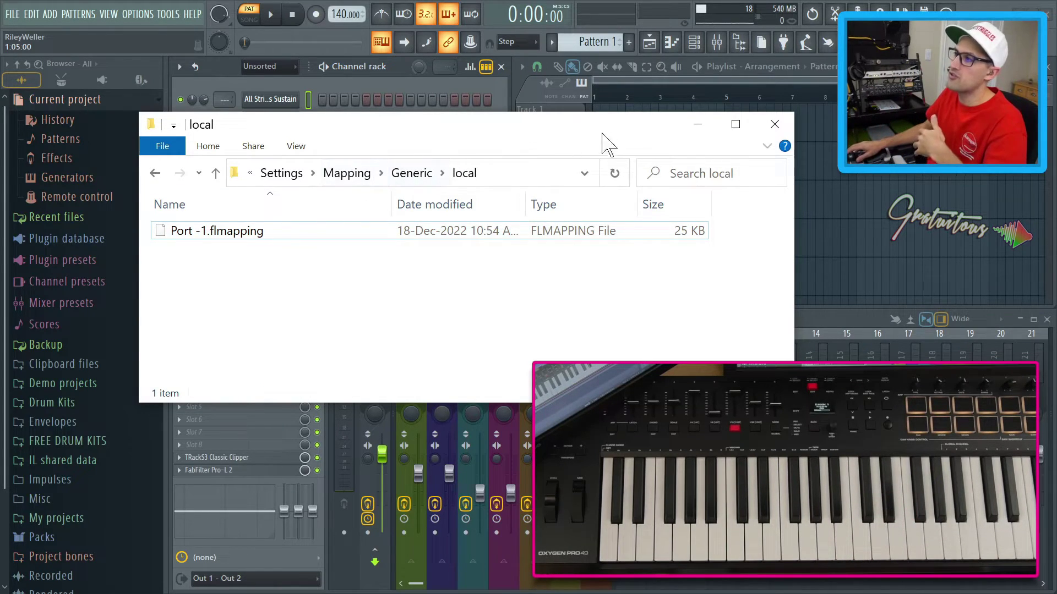
left_click(384, 71)
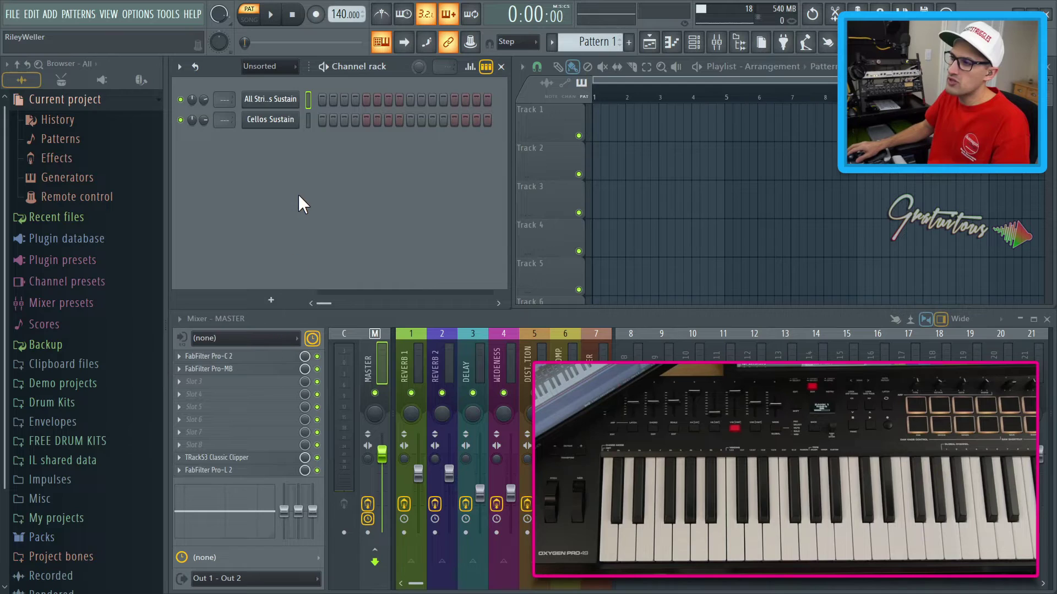
Show the channel volume's remote control settings linked to controller 102 on channel 1, moved aside.
right_click(210, 100)
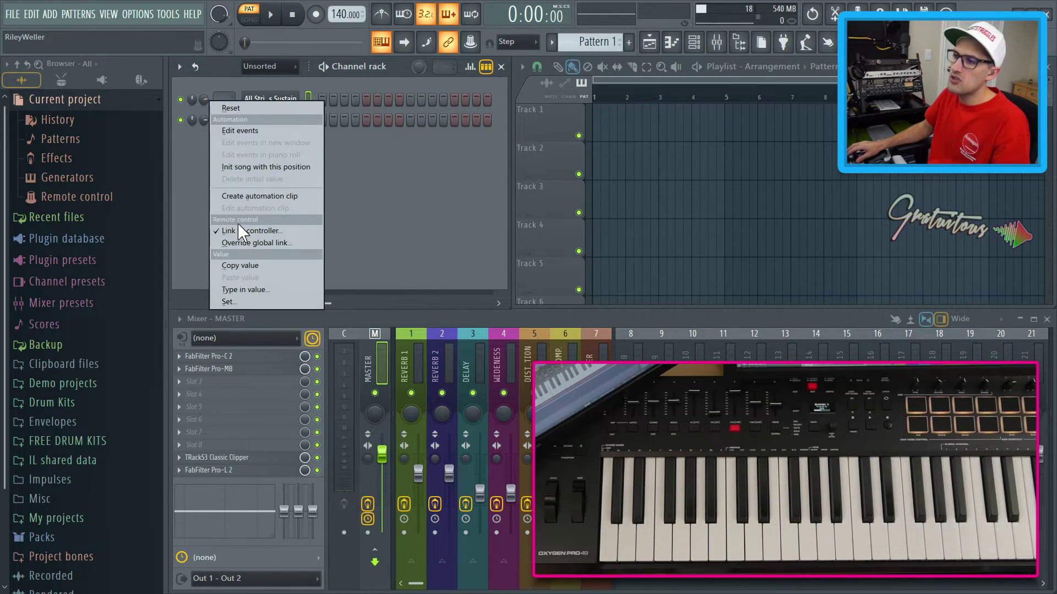
left_click(247, 229)
left_click_drag(447, 179, 212, 155)
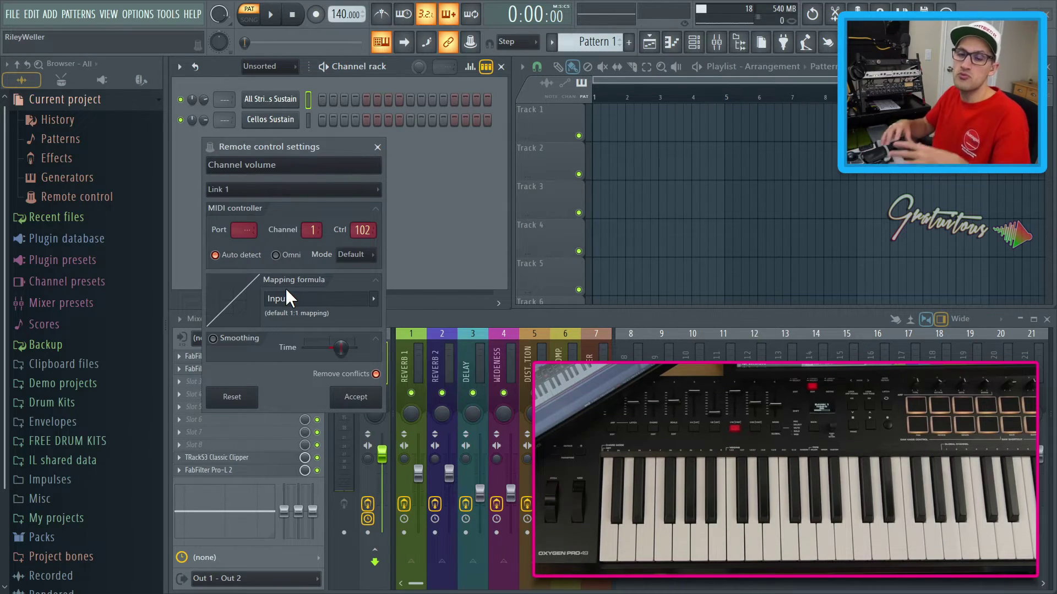